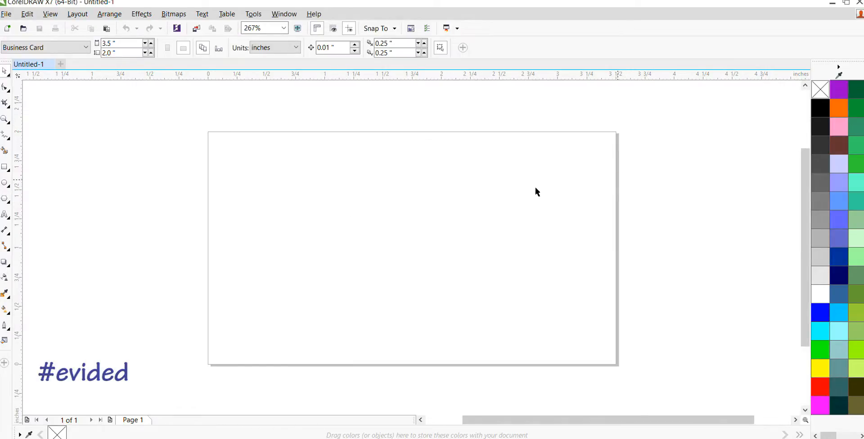
Add a page frame matching the 3.5 × 2.0 inch business card page and fill it with red.
left_click(285, 259)
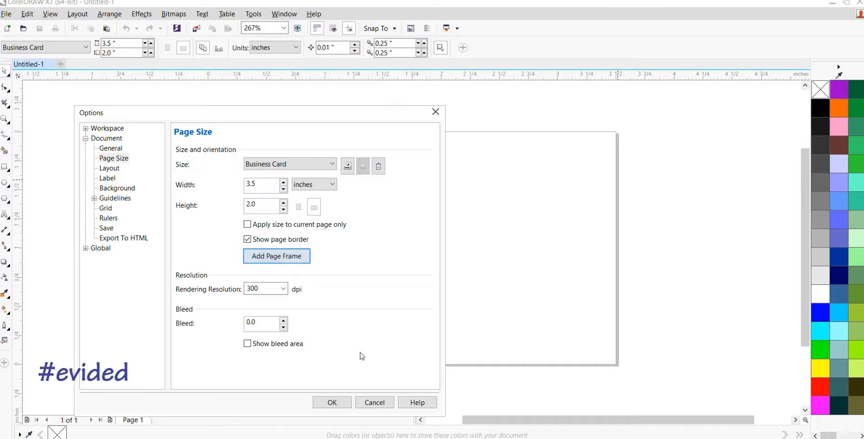
left_click(333, 402)
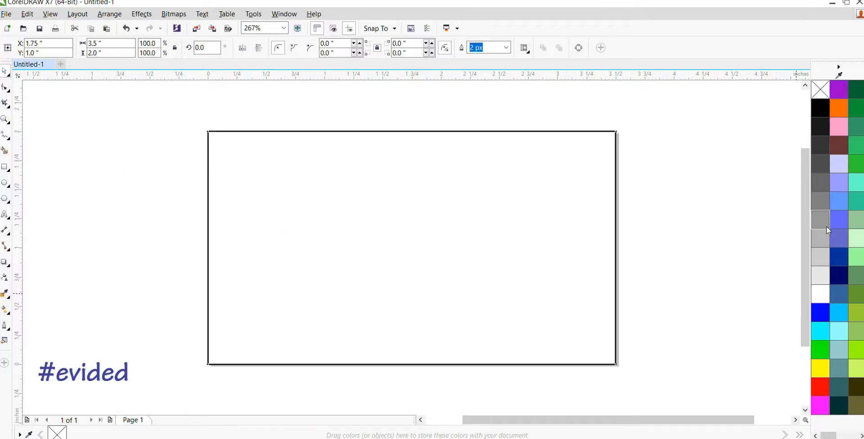
left_click(819, 386)
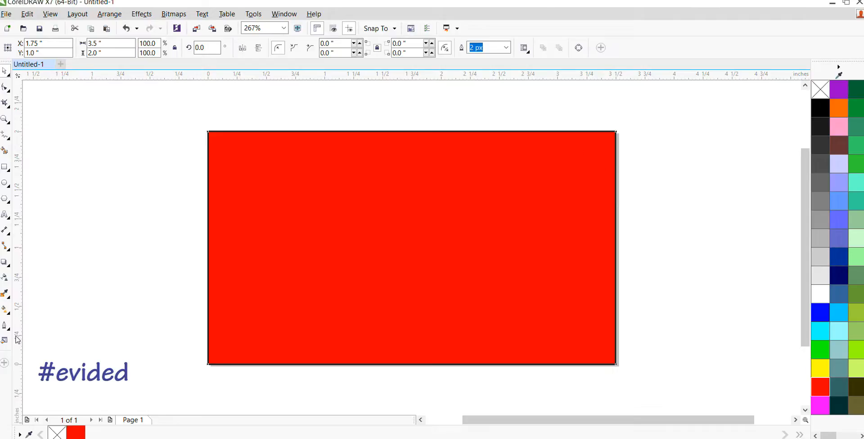
Remove the outline from the red page-sized rectangle and deselect it.
left_click(5, 326)
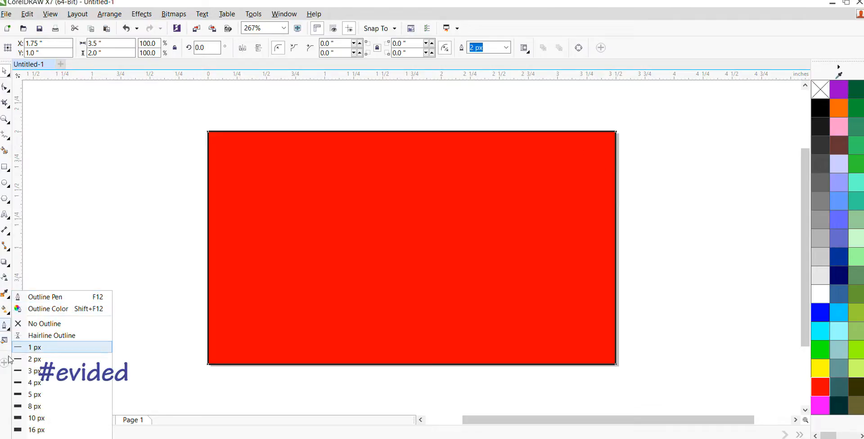
right_click(23, 331)
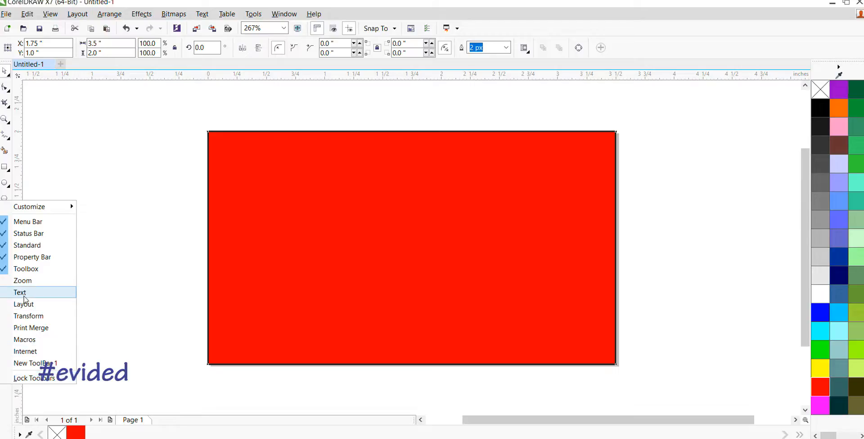
left_click(8, 411)
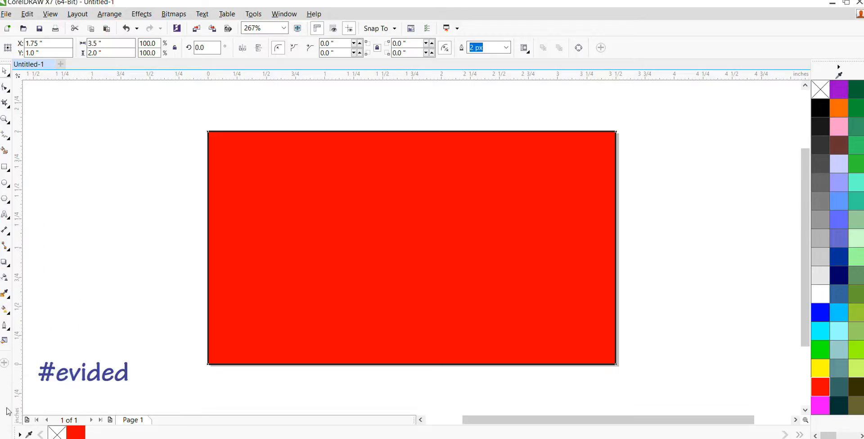
left_click(5, 326)
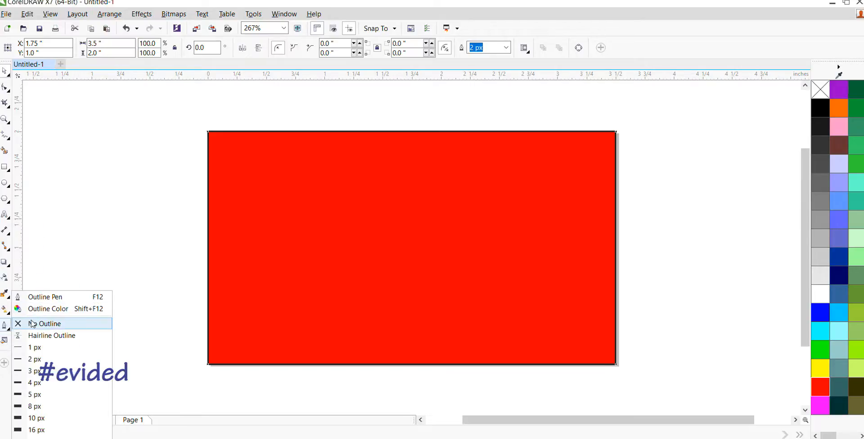
left_click(32, 325)
left_click(191, 204)
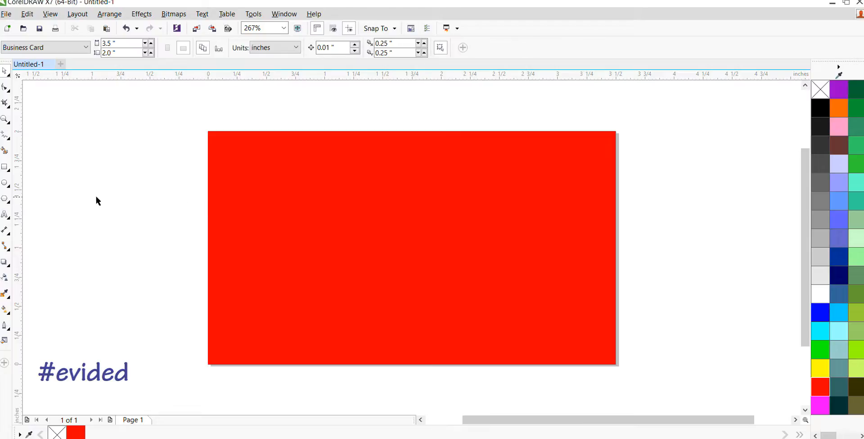
Apply a vertical linear gradient to the background rectangle, with its lower end node set to red (C 0, M 100, Y 100, K 0).
left_click(7, 311)
left_click(378, 348)
left_click_drag(382, 149, 396, 346)
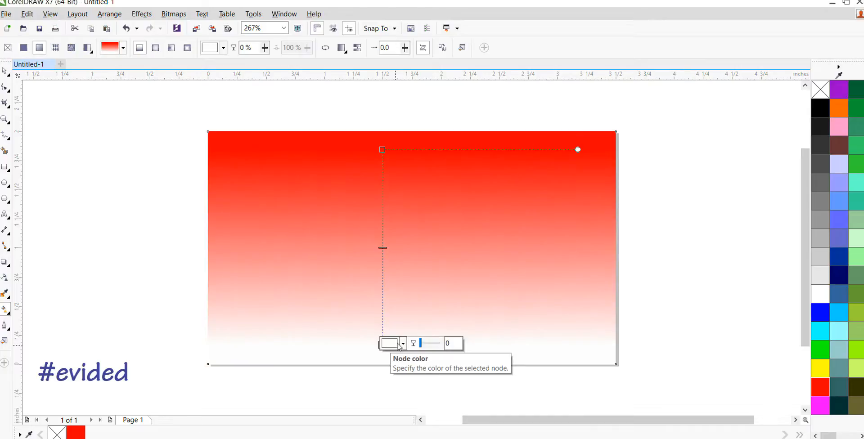
left_click(404, 344)
left_click_drag(440, 259, 465, 249)
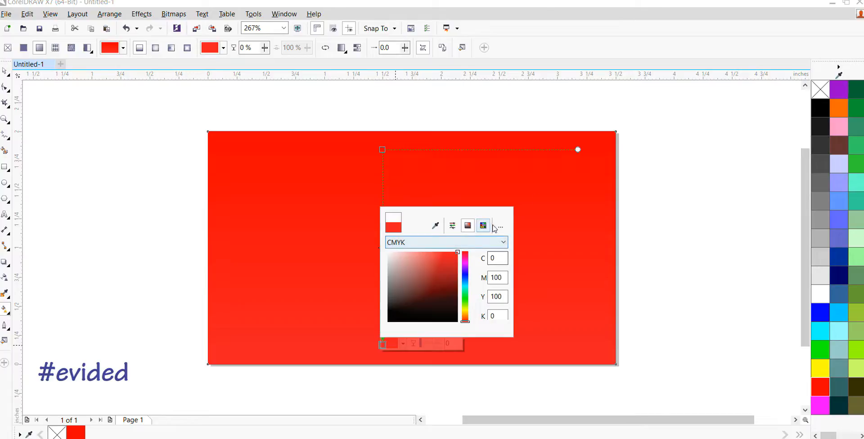
left_click(647, 172)
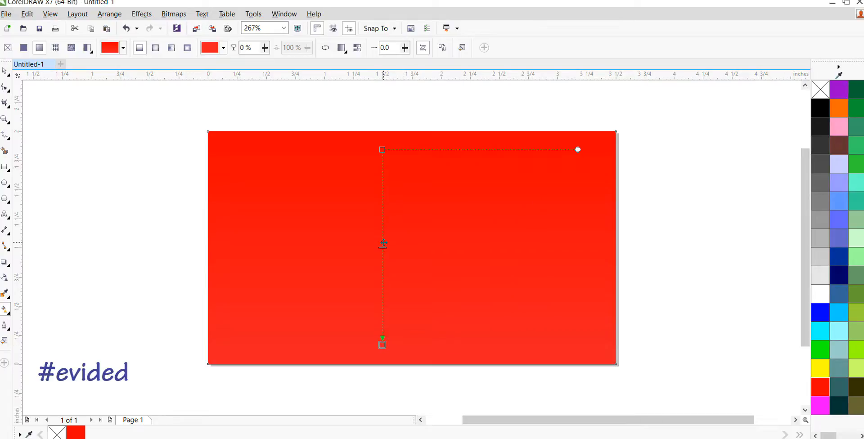
Add a gradient node at 47% of the background's fill and colour it light orange, #F29548.
double_click(383, 244)
left_click(397, 242)
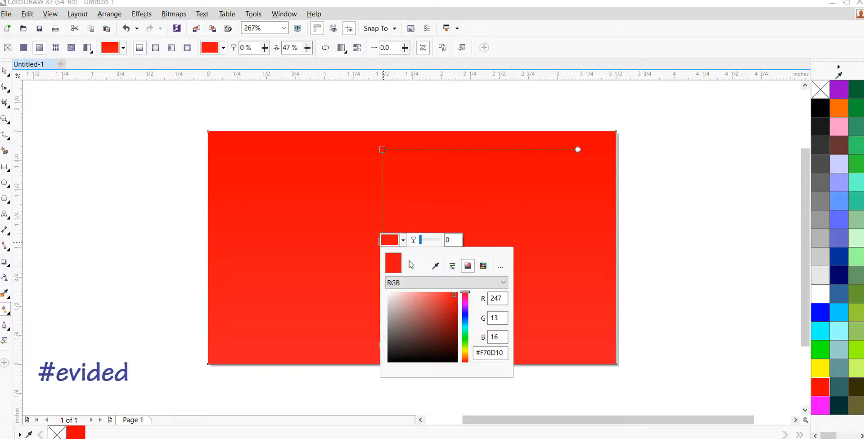
left_click_drag(468, 342, 470, 361)
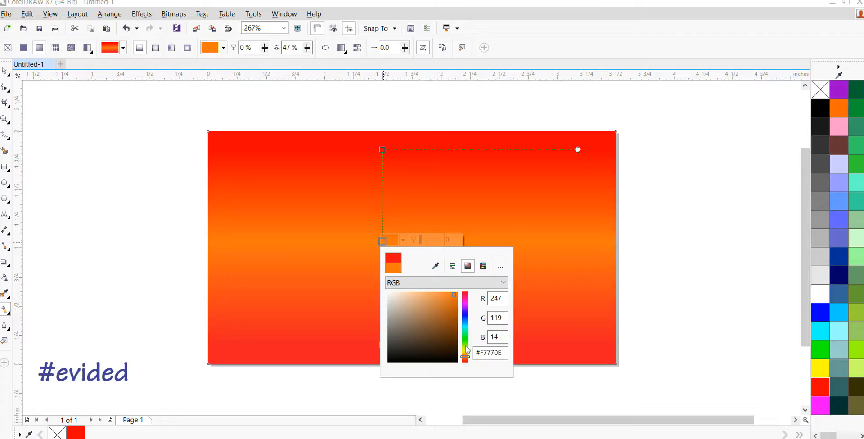
left_click(437, 297)
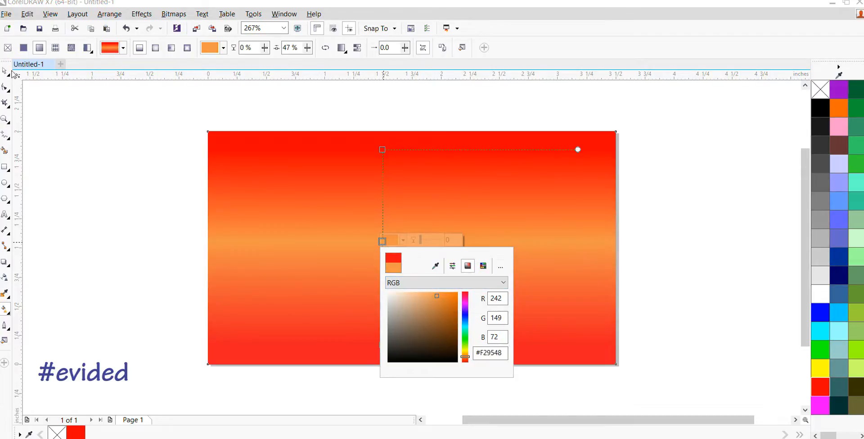
left_click(135, 205)
left_click(139, 209)
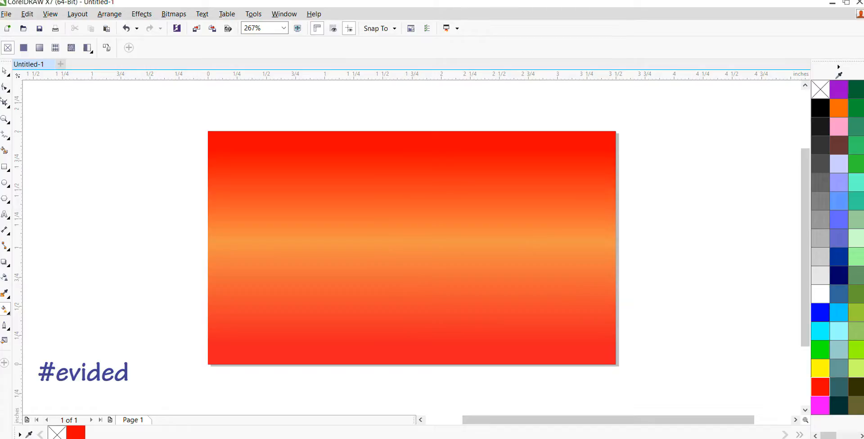
Paste the copied عید مبارک calligraphy into the document.
left_click(5, 71)
right_click(147, 185)
left_click(164, 255)
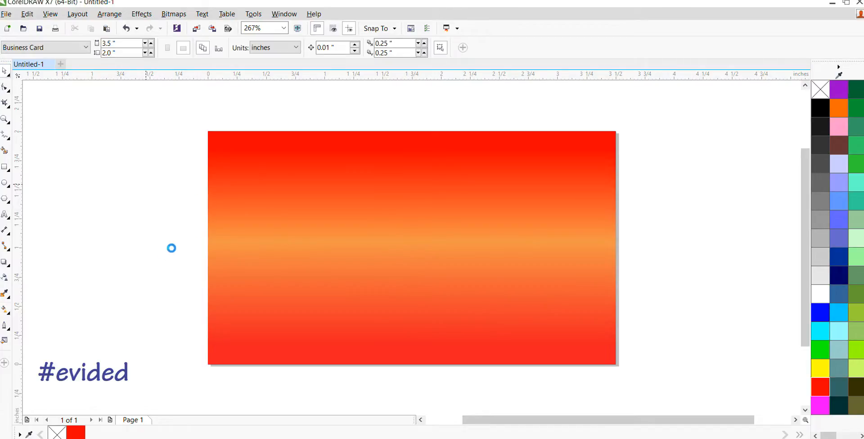
Shrink the calligraphy to about 2.3 inches wide and move it off the card to the empty area beside its left edge.
double_click(158, 43)
type("50")
key("Tab")
type("50")
key("Return")
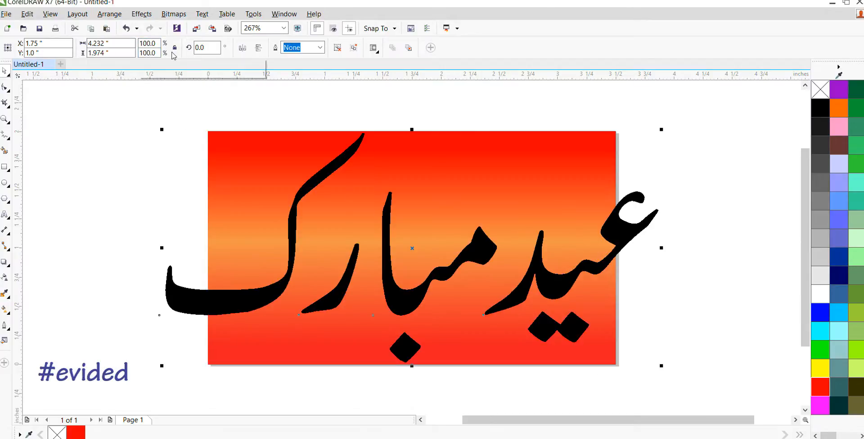
left_click_drag(664, 129, 439, 235)
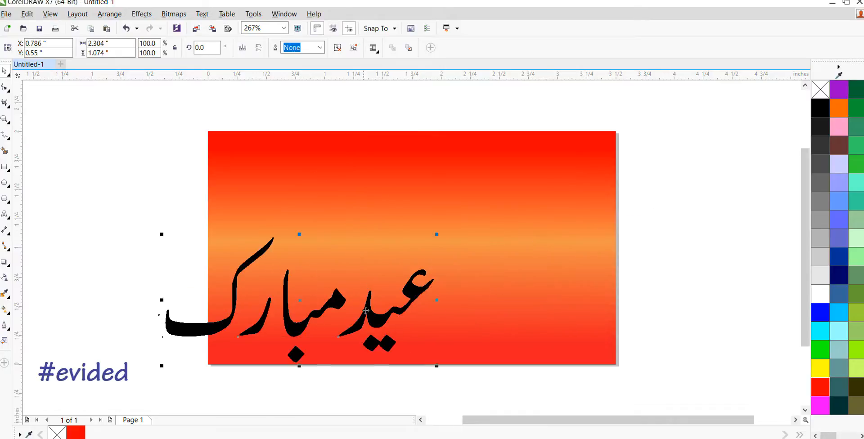
left_click_drag(371, 316, 125, 270)
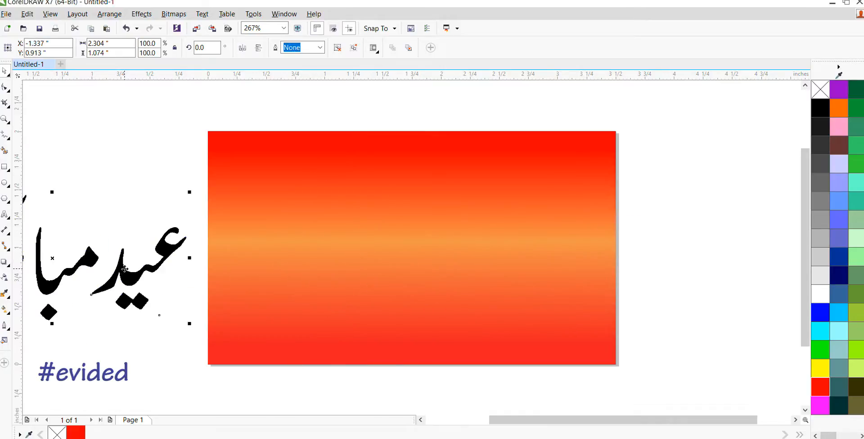
Ungroup the calligraphy into its separate letter pieces.
key("shift+F2")
left_click(365, 207)
left_click(378, 210)
left_click(354, 48)
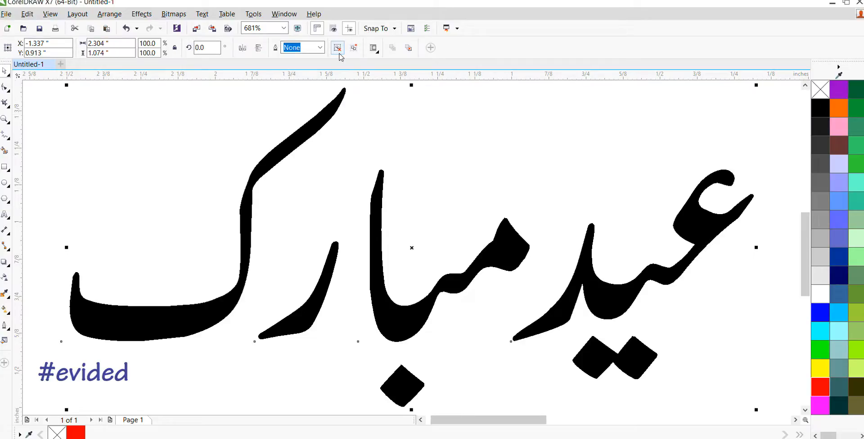
Move the letter pieces of مبارک closer to عید and closer together so they form a compact composition.
left_click(434, 186)
left_click(585, 268)
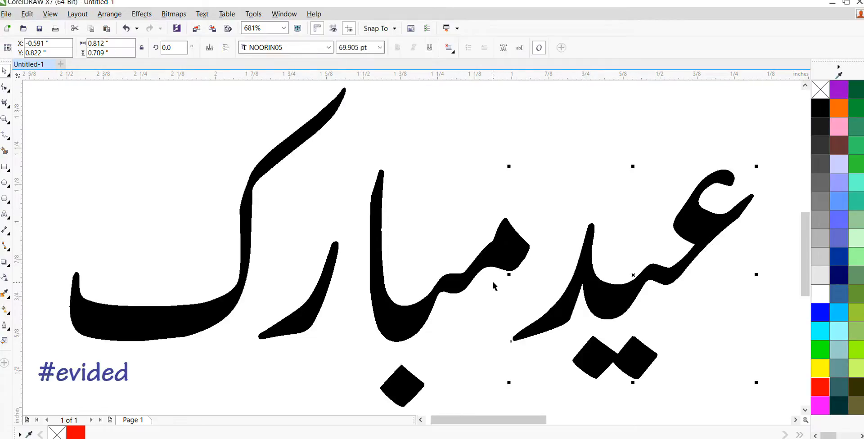
left_click_drag(505, 257, 541, 240)
left_click_drag(336, 294, 409, 321)
left_click_drag(239, 282, 357, 280)
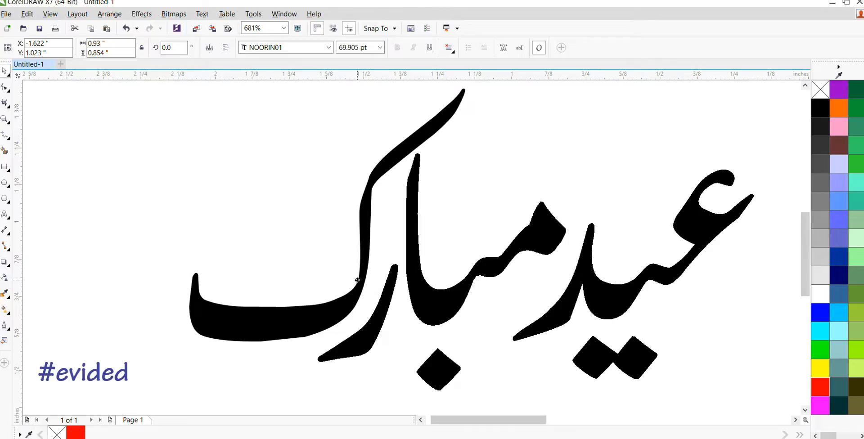
left_click(294, 201)
scroll(293, 201, "down", 2)
left_click_drag(293, 200, 168, 213)
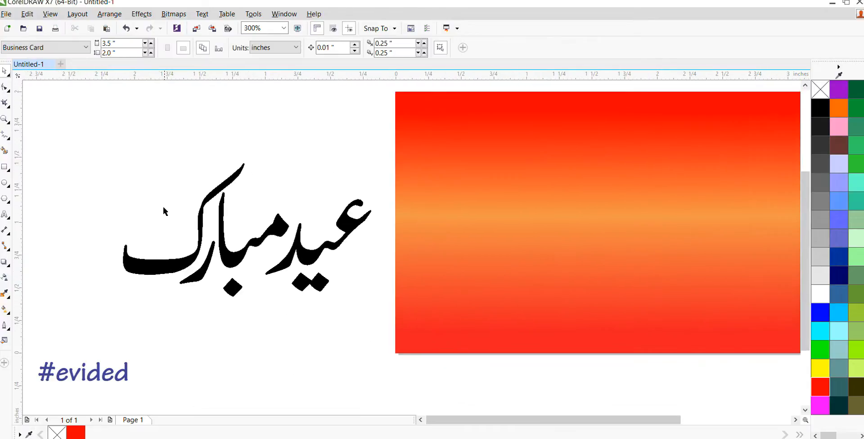
Convert all the calligraphy text pieces to curves, and undo their individual centring on the page.
left_click_drag(100, 121, 391, 309)
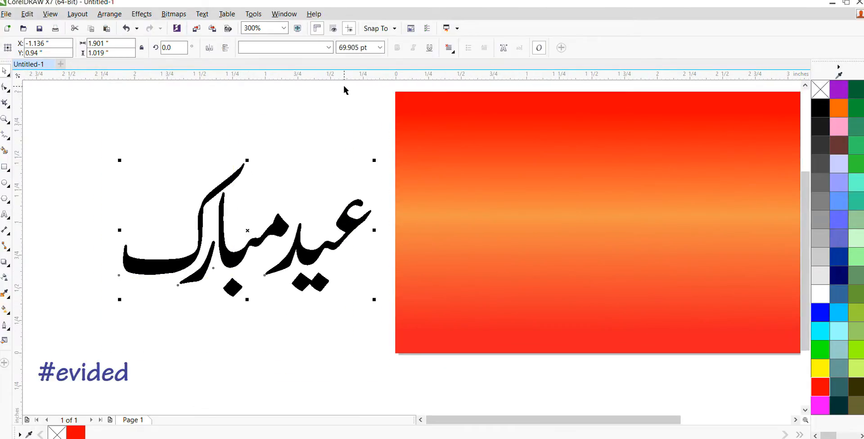
left_click(105, 17)
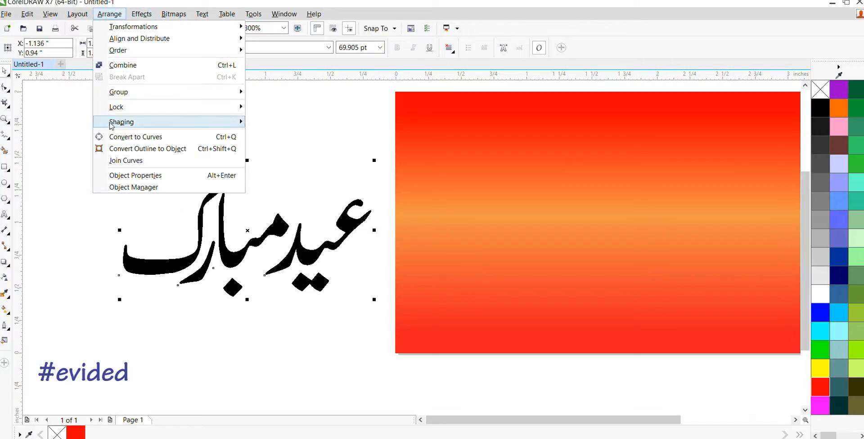
left_click(115, 142)
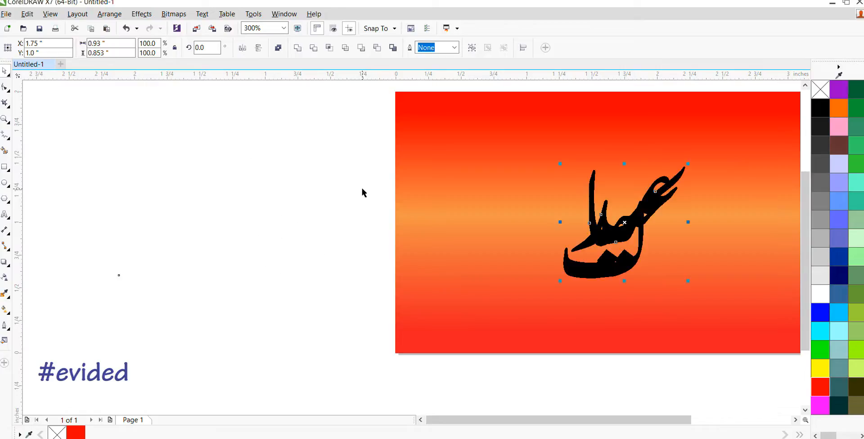
key("ctrl+z")
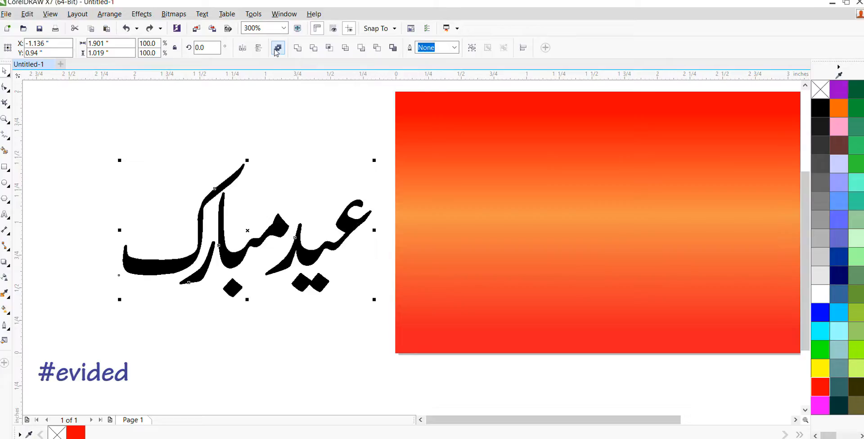
Weld the calligraphy curves into a single object and centre it on the page.
left_click(293, 50)
key("p")
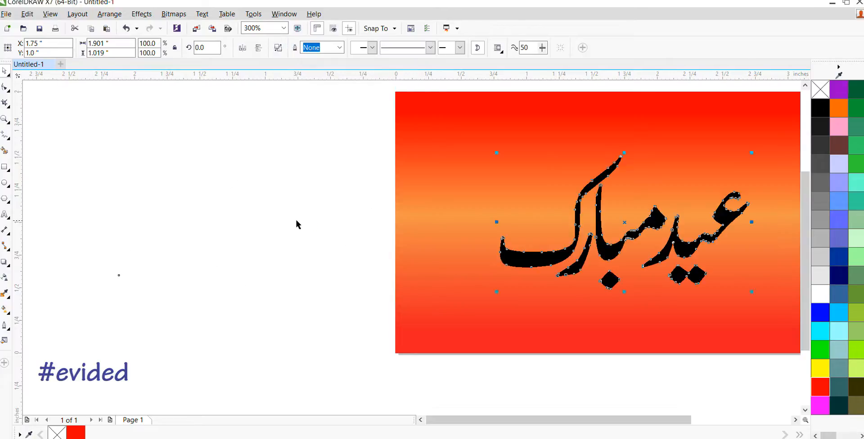
Enlarge the welded calligraphy proportionally to about 2.64 inches wide and centre it on the page again.
scroll(295, 221, "down", 2)
scroll(352, 249, "up", 2)
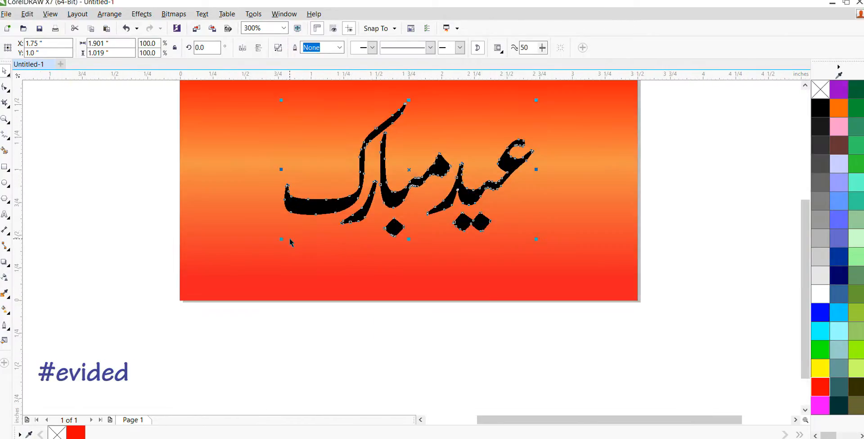
left_click_drag(281, 240, 211, 278)
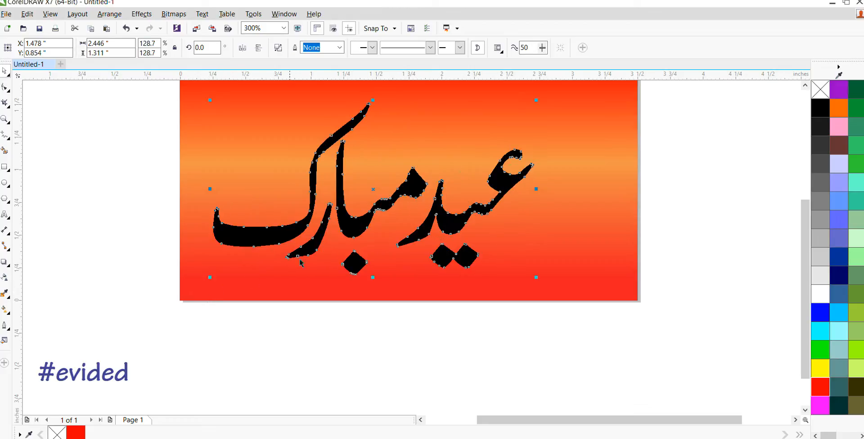
mouse_move(536, 279)
left_mouse_down()
mouse_move(558, 290)
mouse_move(547, 285)
left_mouse_up()
key("p")
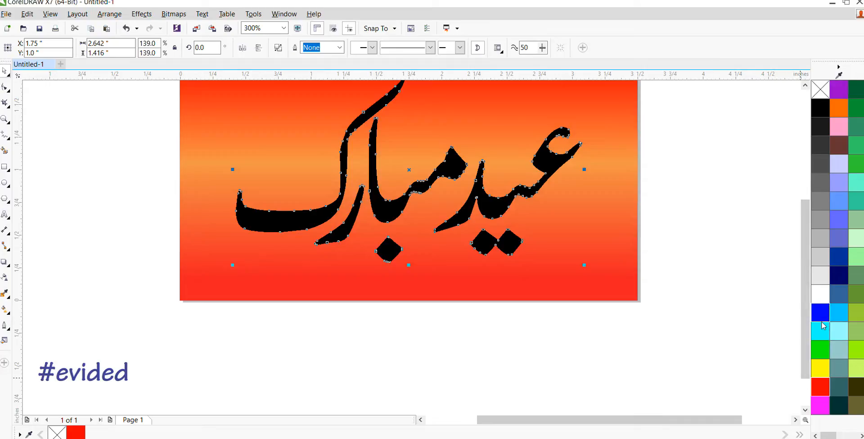
Fill the calligraphy with green and deselect it.
left_click(822, 352)
key("Escape")
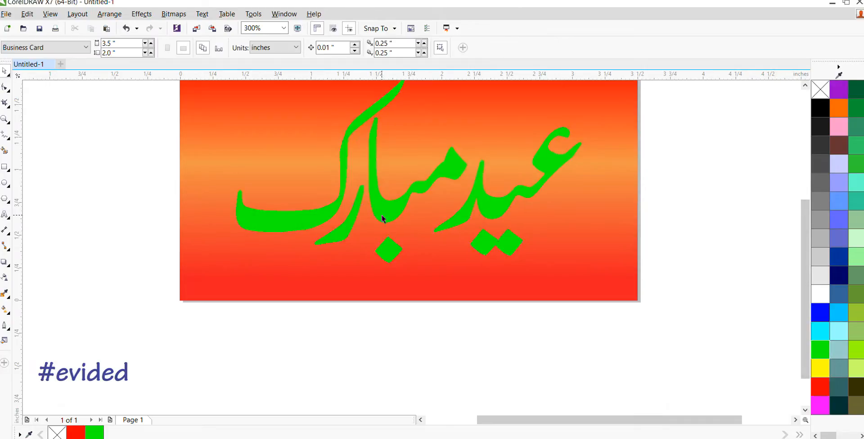
scroll(380, 219, "down", 1)
scroll(379, 220, "up", 1)
scroll(379, 220, "up", 1)
scroll(379, 220, "down", 1)
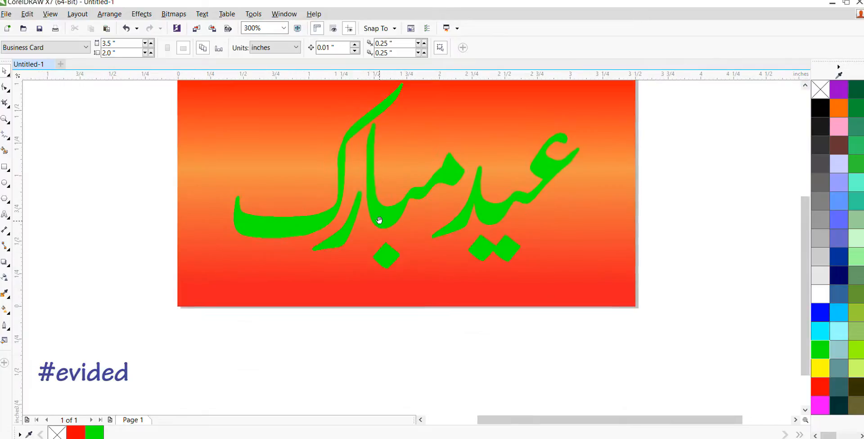
Fill the calligraphy with red and deselect it.
left_click_drag(379, 220, 370, 271)
left_click(454, 221)
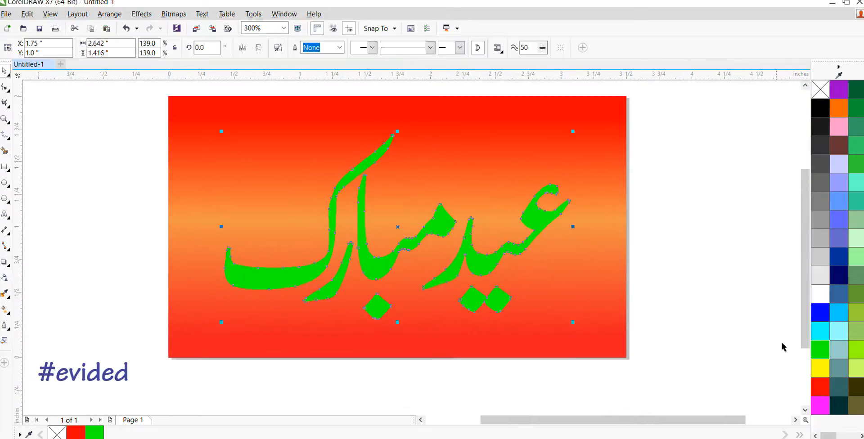
left_click(820, 388)
left_click(693, 246)
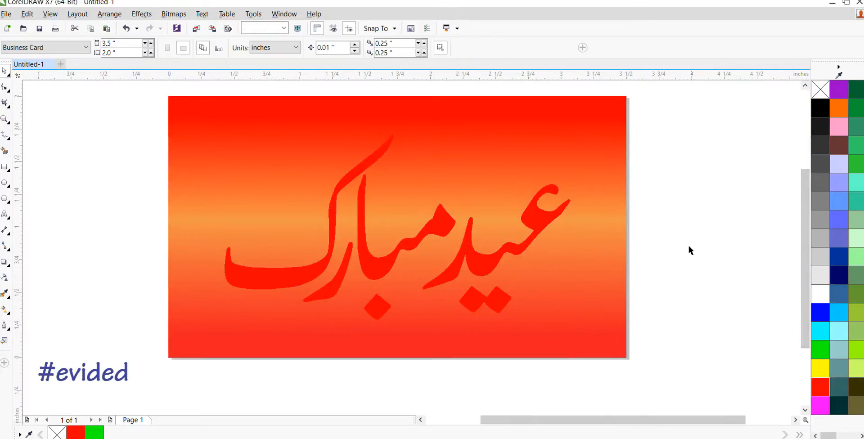
Place a copy of the red calligraphy beside the page, remove its fill and give it a yellow outline.
left_click_drag(388, 259, 175, 201)
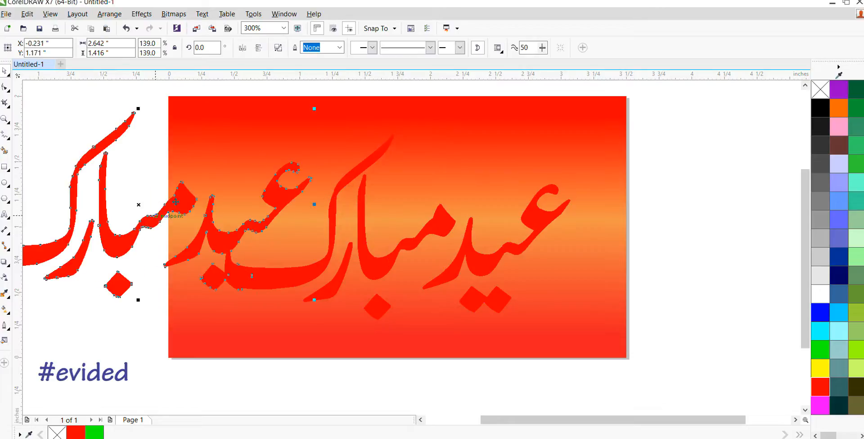
left_click(821, 90)
right_click(820, 295)
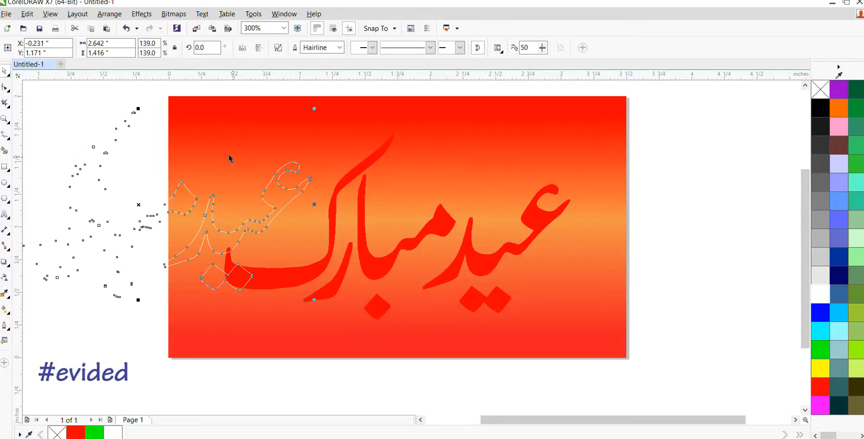
scroll(212, 171, "down", 2)
scroll(450, 198, "left", 5)
left_click_drag(660, 212, 444, 225)
right_click(823, 373)
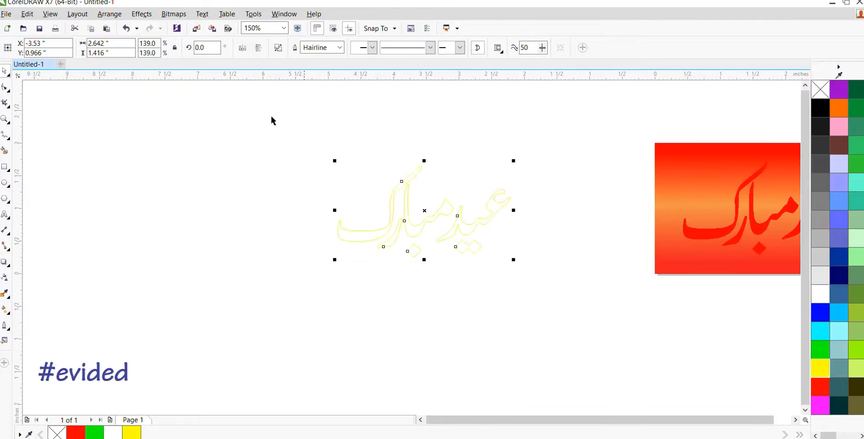
Add a drop shadow centred on the yellow-outlined calligraphy and change its feathering direction.
left_click(6, 262)
left_click_drag(451, 226, 447, 216)
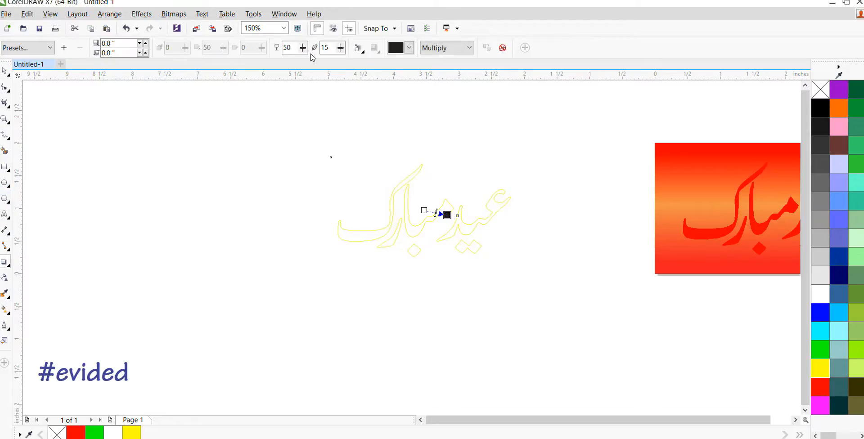
left_click(359, 48)
left_click(363, 91)
Set the drop shadow's feathering to 4 and its opacity to 70.
left_click(322, 48)
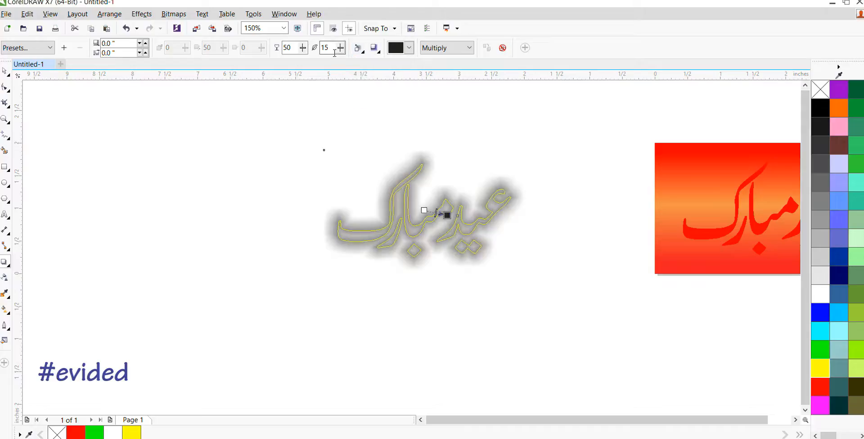
type("4")
key("Return")
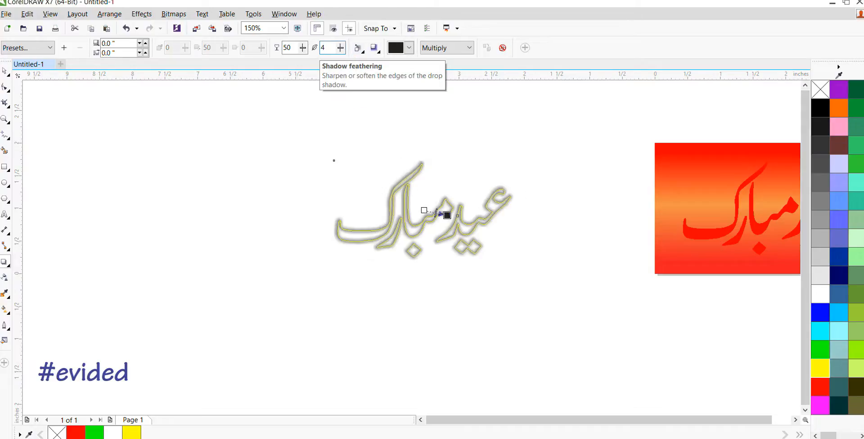
left_click(284, 48)
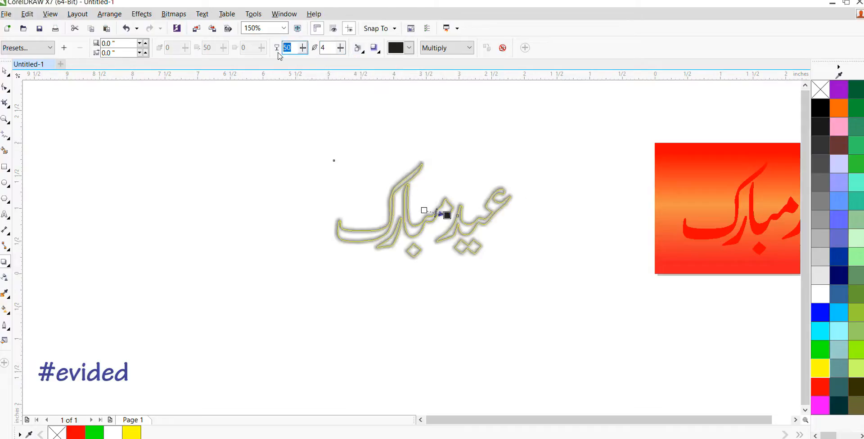
type("70")
key("Return")
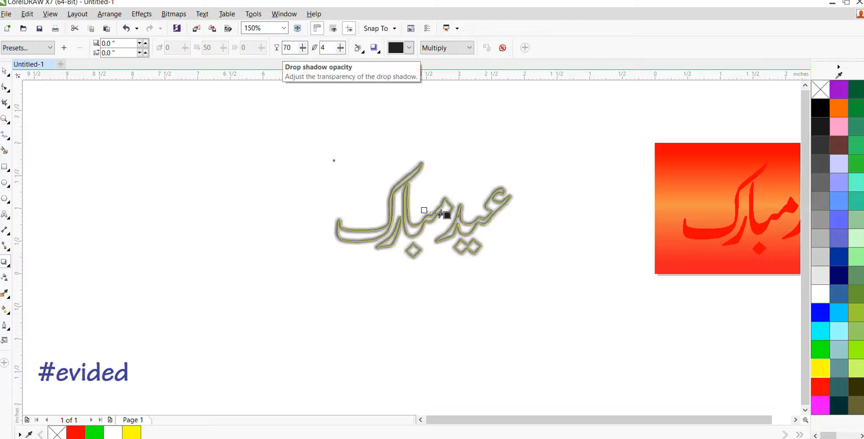
key("space")
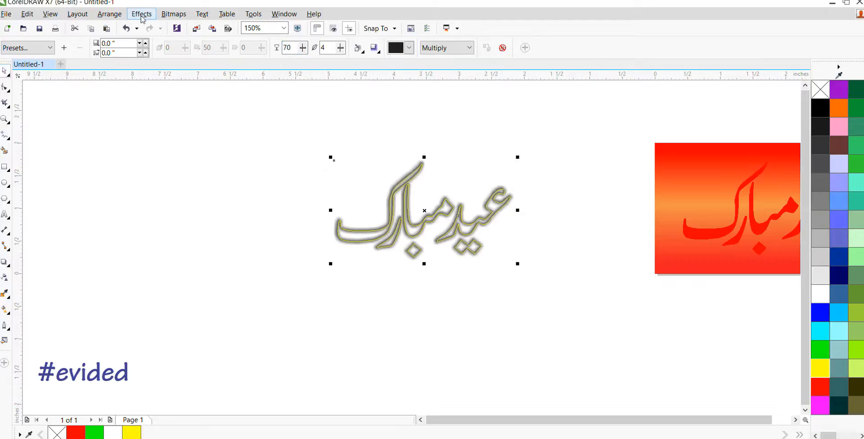
Break the drop shadow group apart and delete the yellow-outlined calligraphy, keeping only the shadow.
left_click(106, 18)
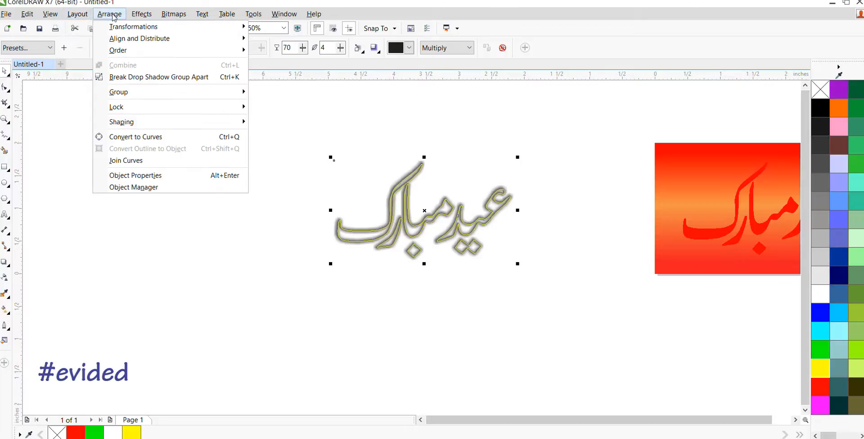
mouse_move(139, 17)
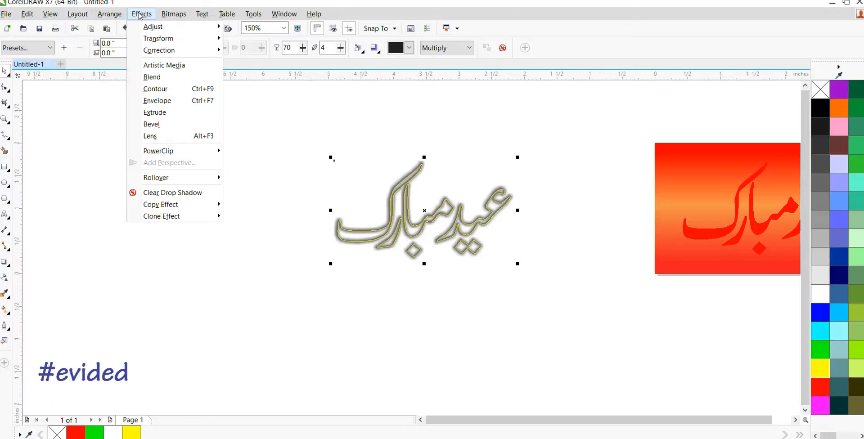
mouse_move(74, 17)
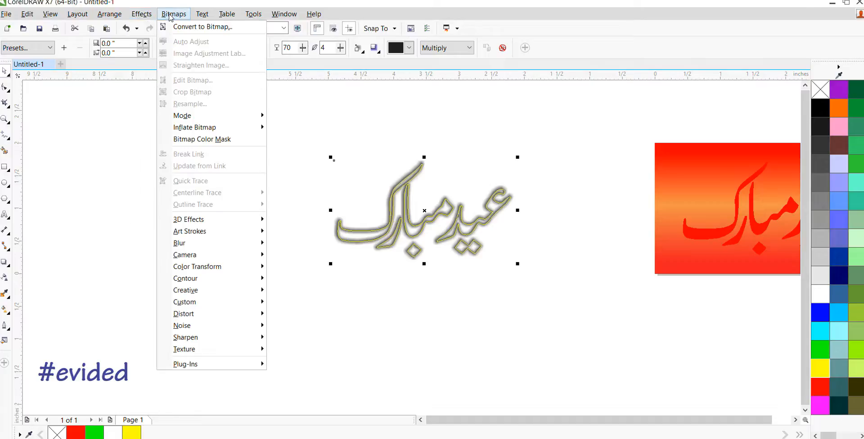
mouse_move(108, 23)
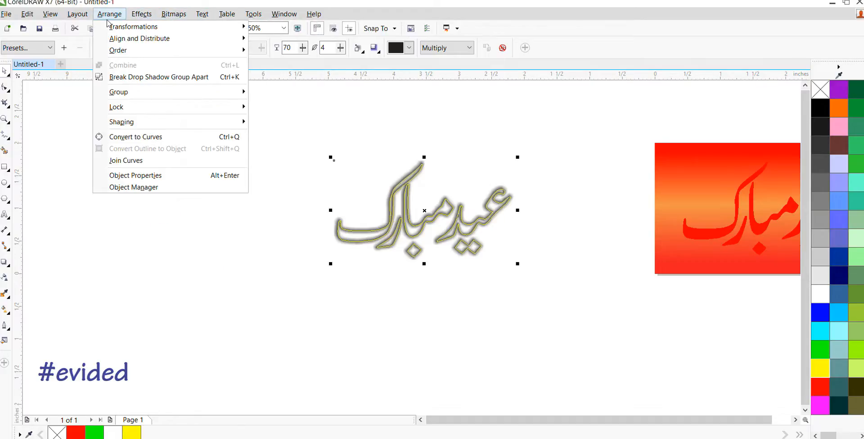
left_click(157, 77)
left_click(244, 162)
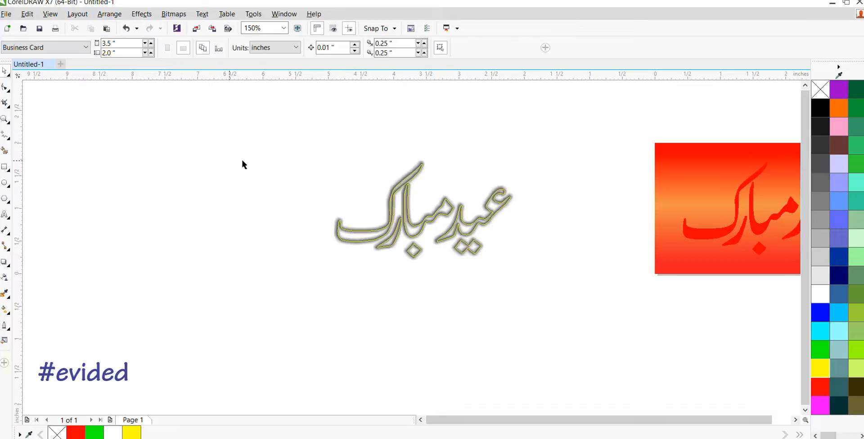
left_click_drag(426, 222, 377, 263)
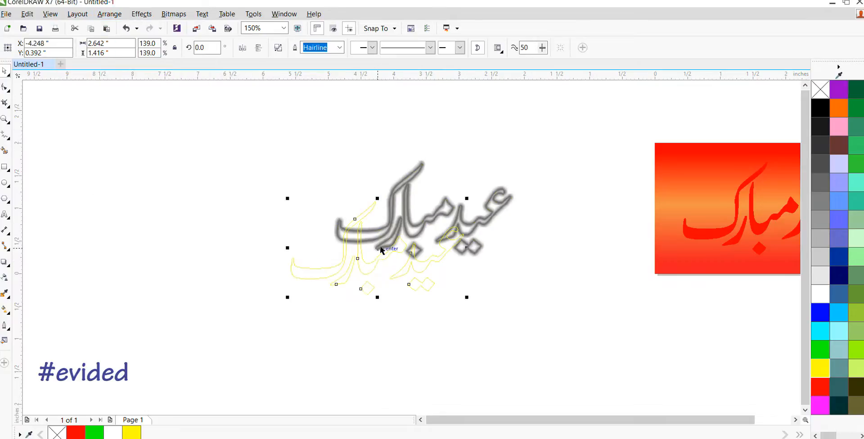
key("Delete")
PowerClip the separated shadow inside the red calligraphy on the page and deselect it.
left_click(391, 239)
left_click(106, 15)
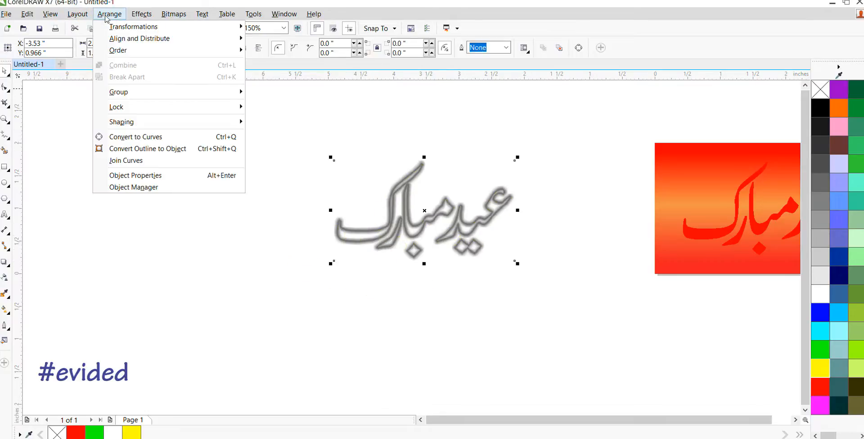
mouse_move(89, 21)
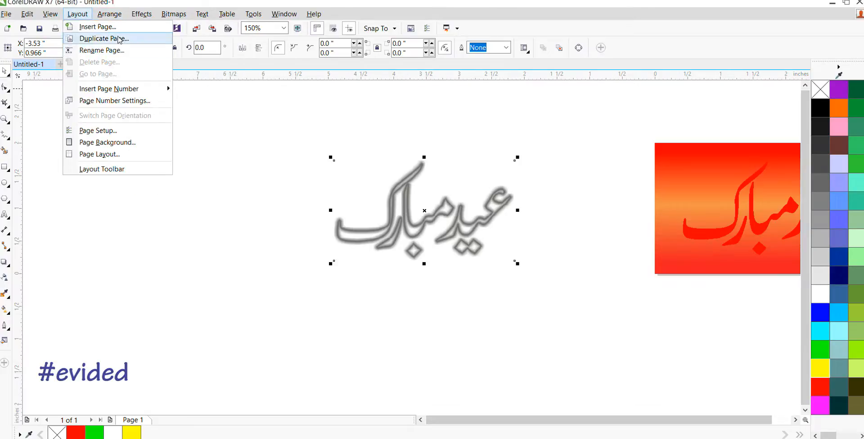
mouse_move(166, 152)
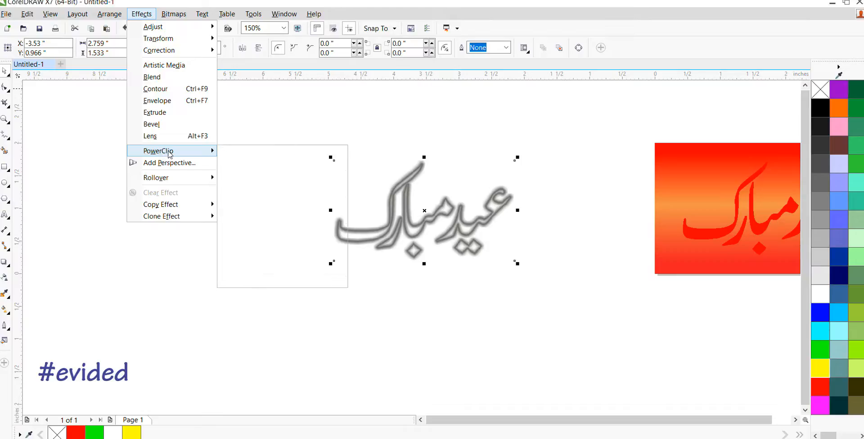
left_click(254, 151)
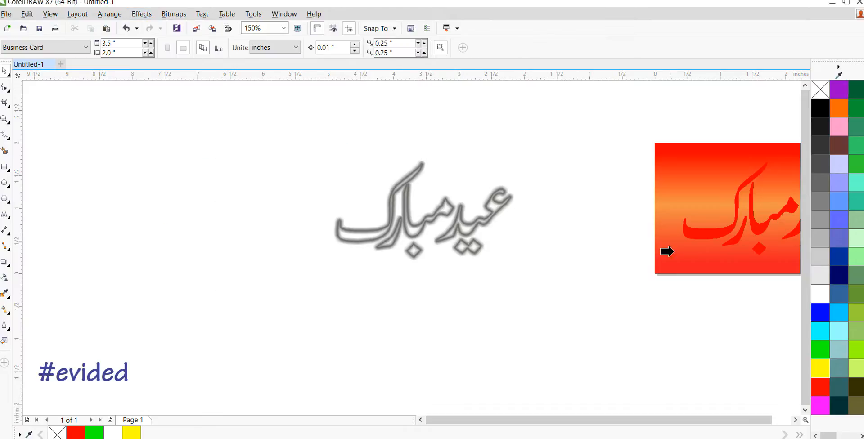
left_click(691, 231)
scroll(532, 225, "down", 2)
scroll(531, 225, "up", 4)
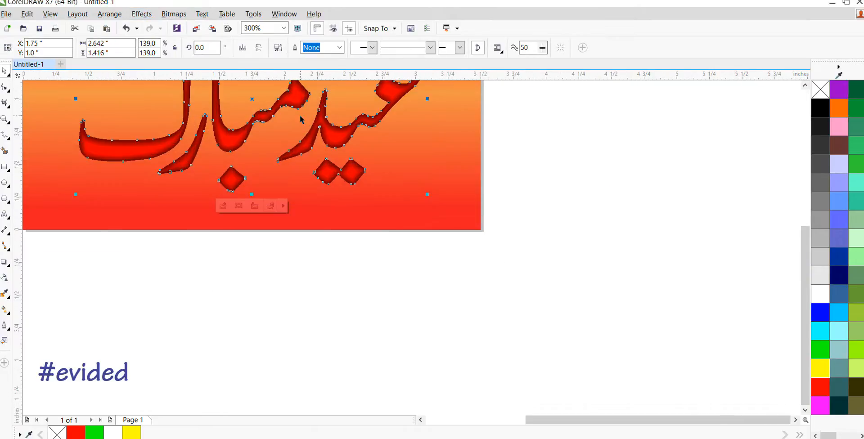
left_click(719, 234)
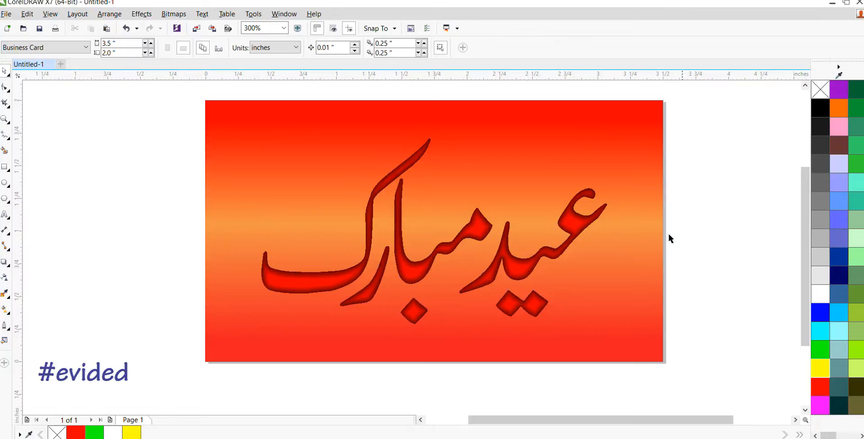
Give the red calligraphy a white outline 3 px wide.
left_click(531, 264)
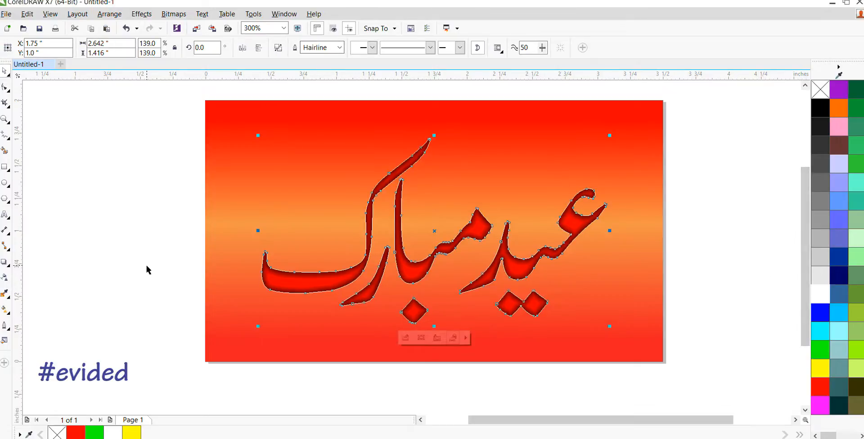
left_click(5, 325)
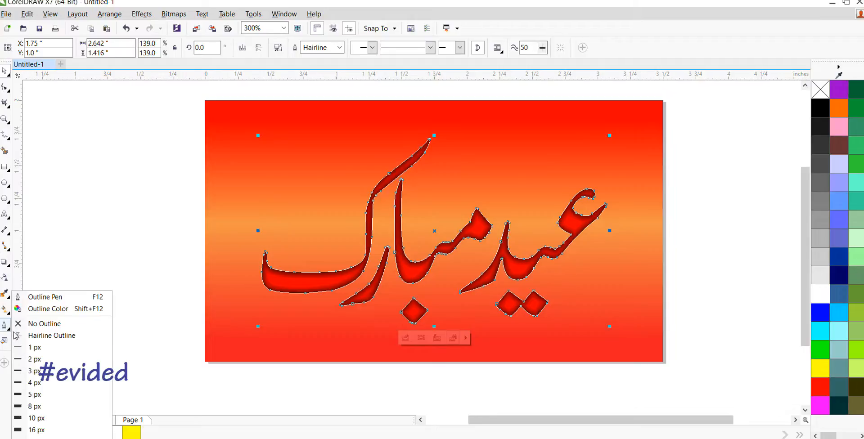
left_click(27, 373)
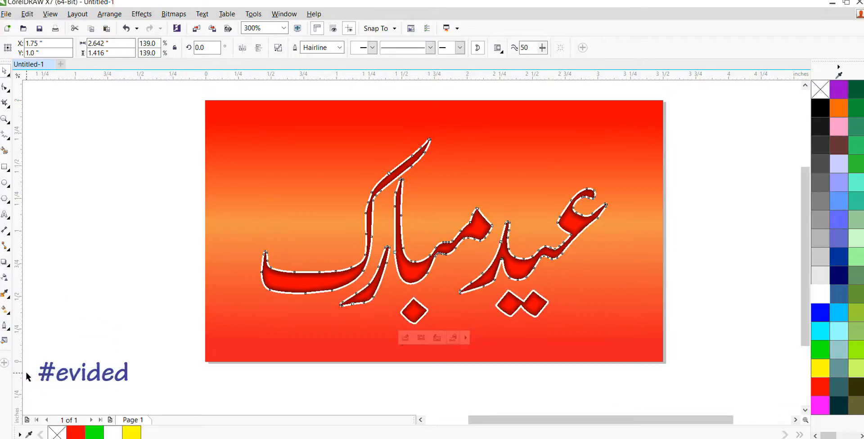
Set the calligraphy's outline to rounded corners and round line caps, and place it behind the fill.
left_click(5, 327)
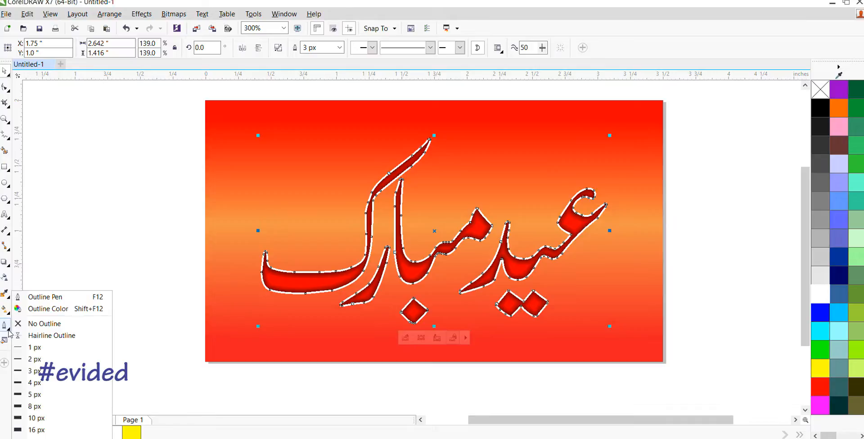
left_click(25, 293)
left_click(396, 280)
left_click(396, 237)
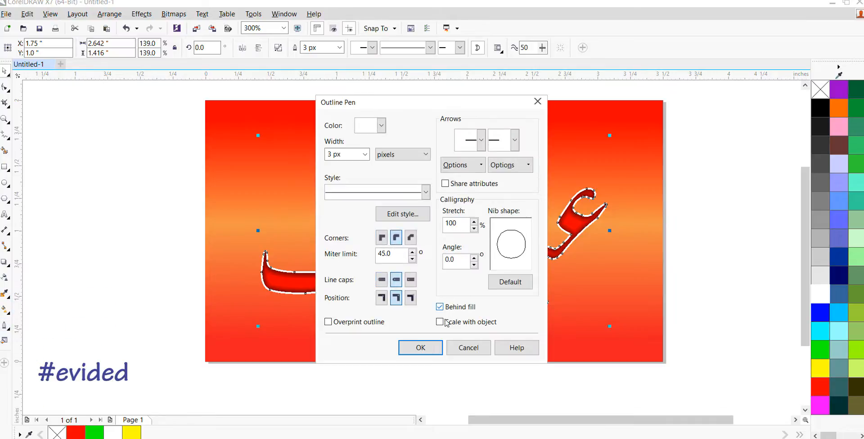
left_click(419, 349)
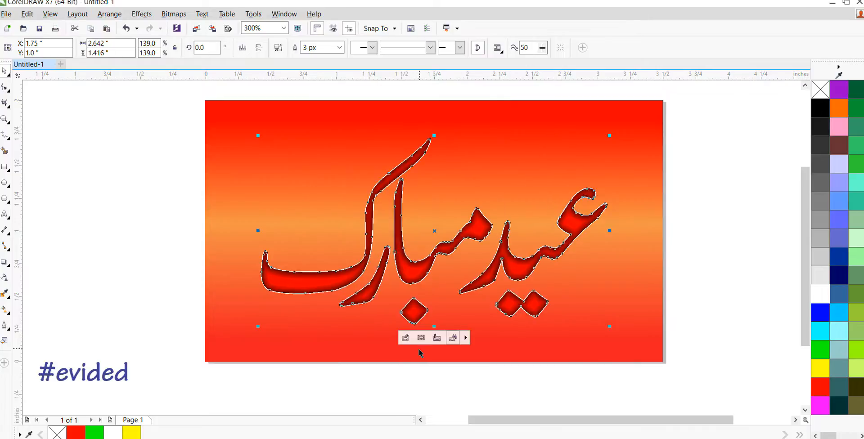
left_click(396, 380)
Examine the calligraphy's white outline and inner shading up close and against the whole card.
scroll(417, 278, "up", 2)
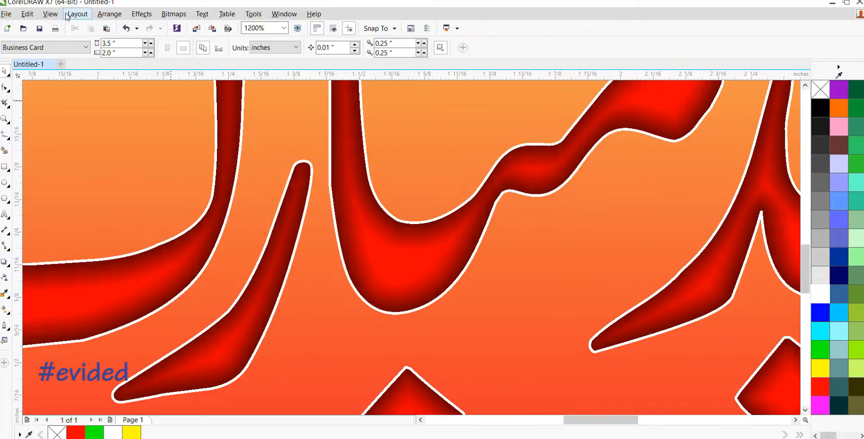
left_click(50, 14)
left_click(68, 75)
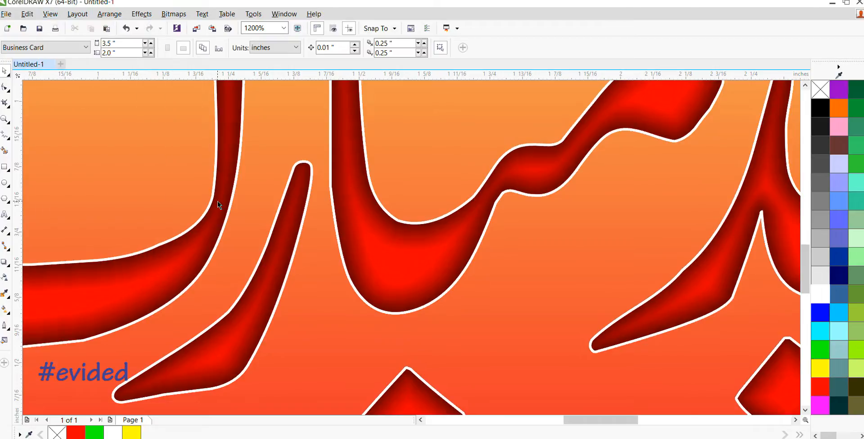
scroll(217, 202, "down", 2)
scroll(218, 202, "left", 3)
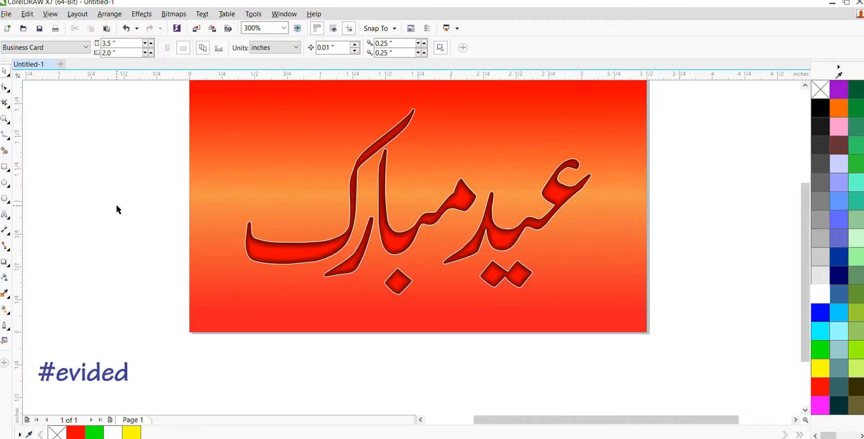
left_click(204, 179)
left_click_drag(203, 179, 164, 241)
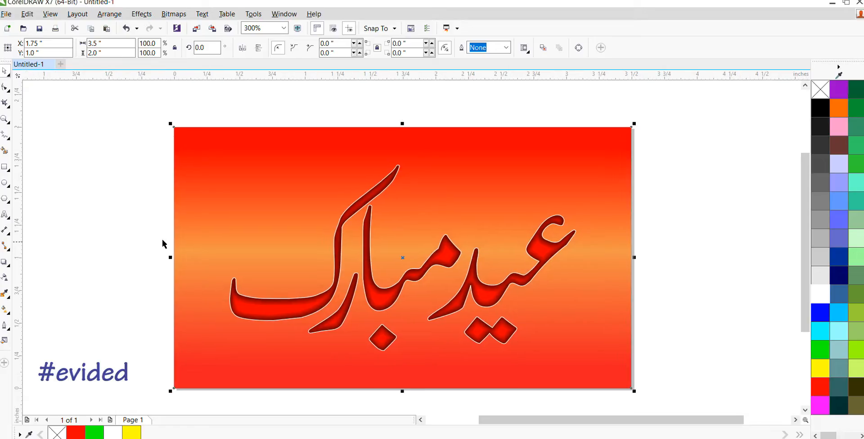
left_click(137, 228)
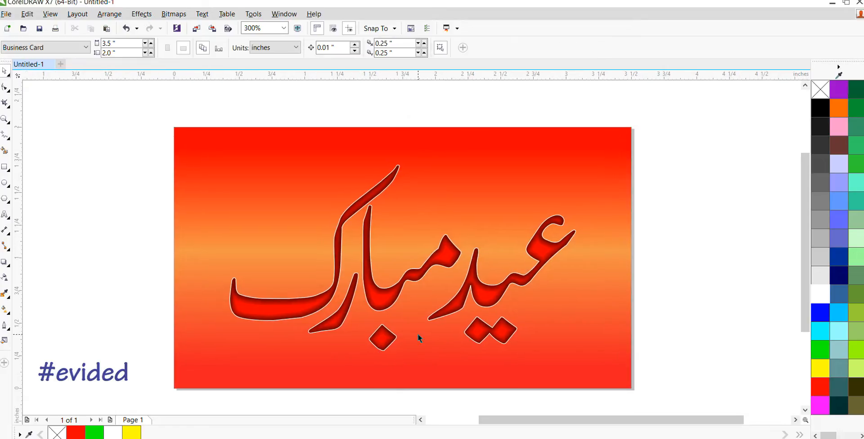
Add a drop shadow to the white-outlined calligraphy on the card.
left_click(388, 337)
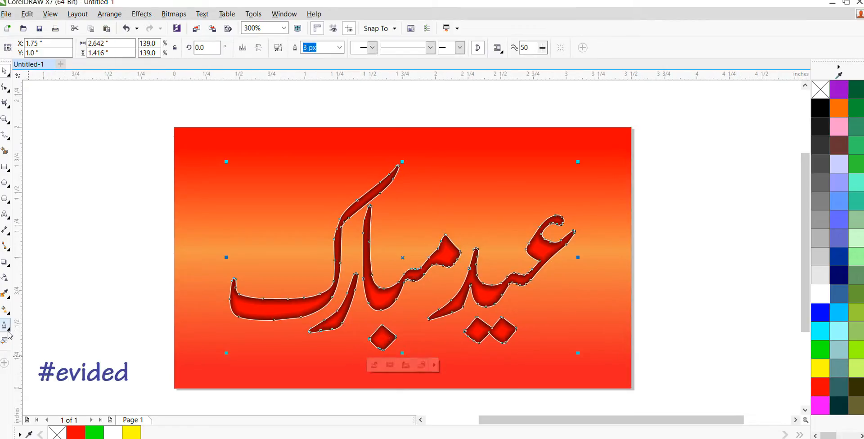
left_click(5, 263)
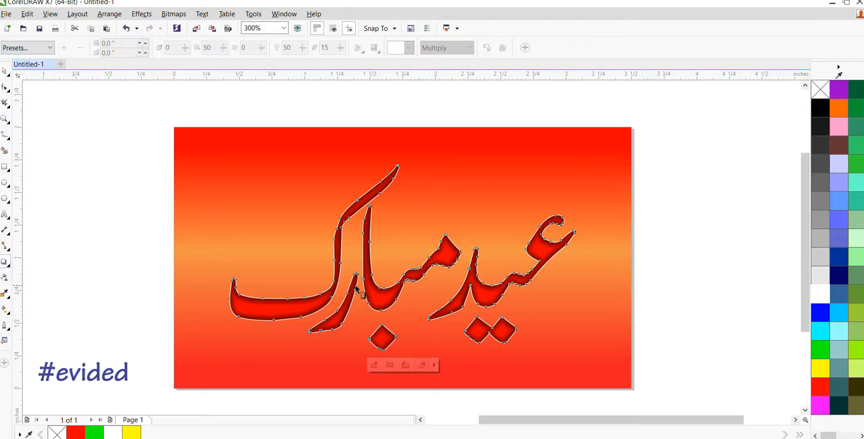
left_click_drag(377, 296, 402, 258)
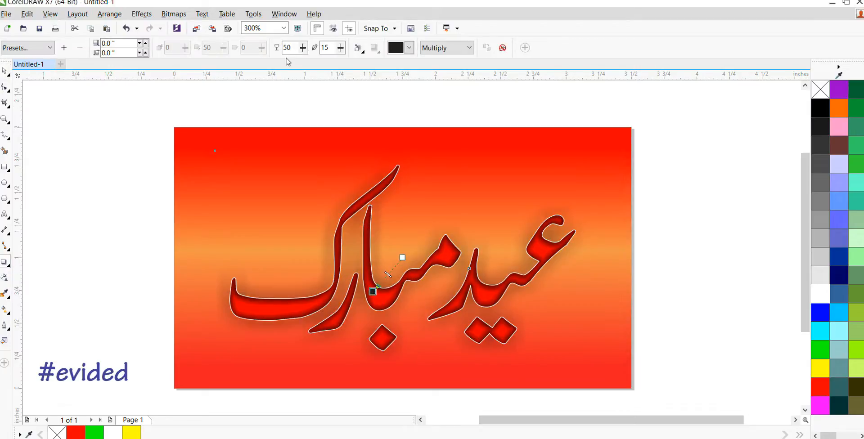
Set the feathering of the calligraphy's drop shadow to 14, and reduce it further to 8.
double_click(328, 49)
type("14")
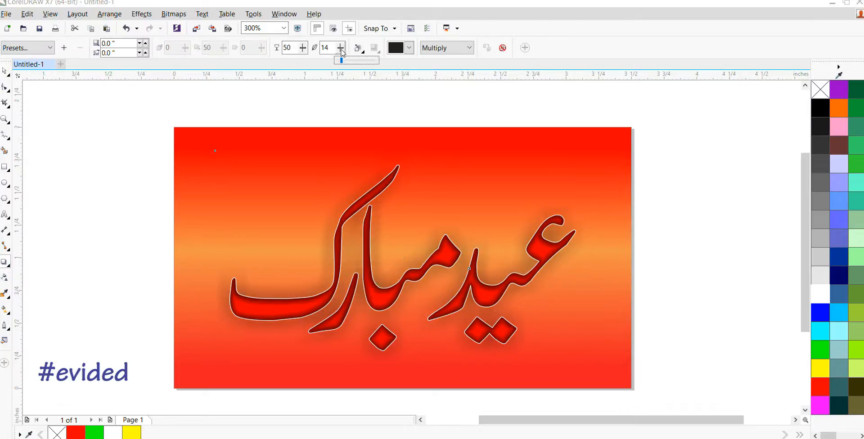
key("Return")
type("8")
key("Return")
Set the opacity of the calligraphy's drop shadow to 80.
double_click(291, 48)
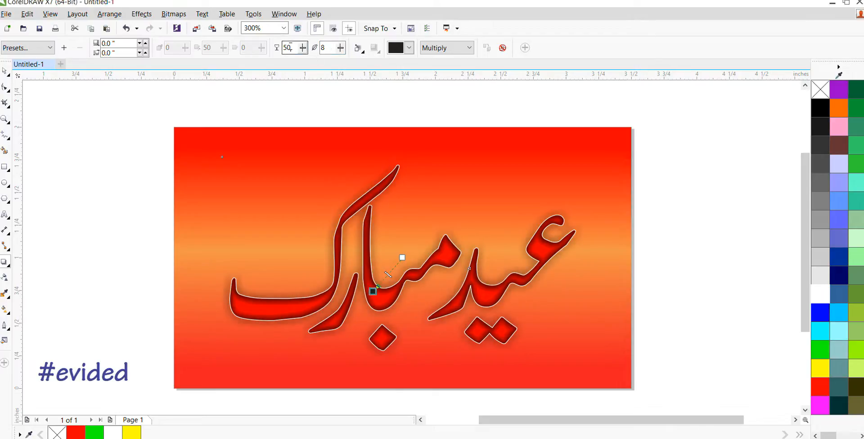
type("8")
key("Return")
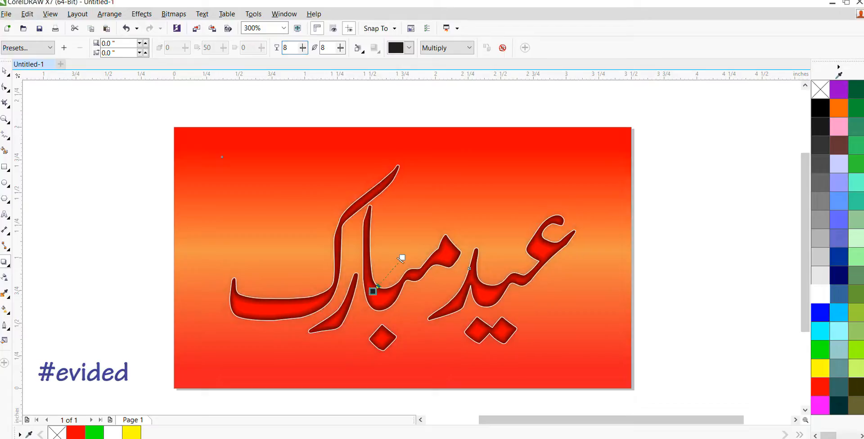
left_click(291, 47)
type("0")
key("Return")
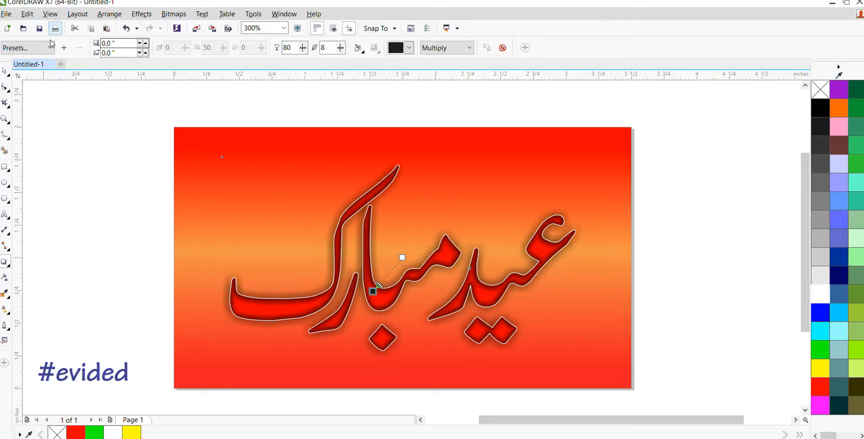
Try pale yellow and white as colours for the calligraphy's drop shadow.
left_click(6, 72)
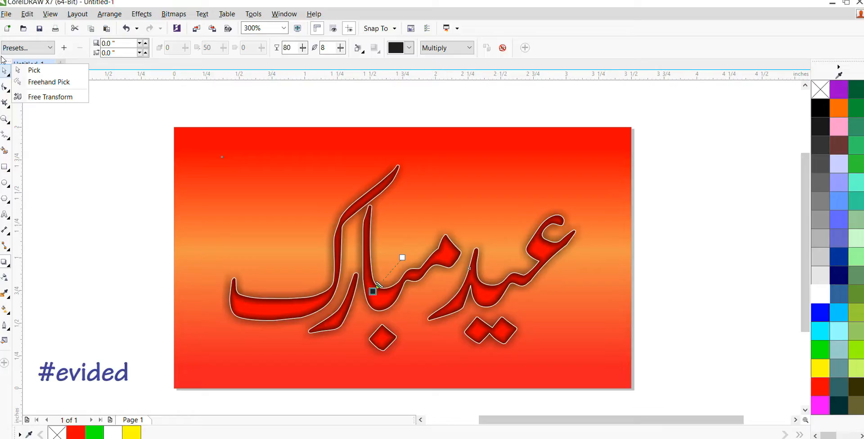
left_click(28, 71)
left_click(409, 48)
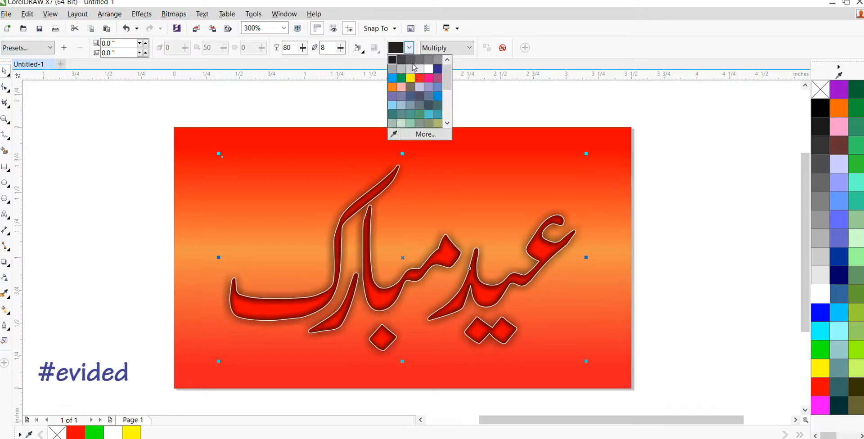
left_click(448, 98)
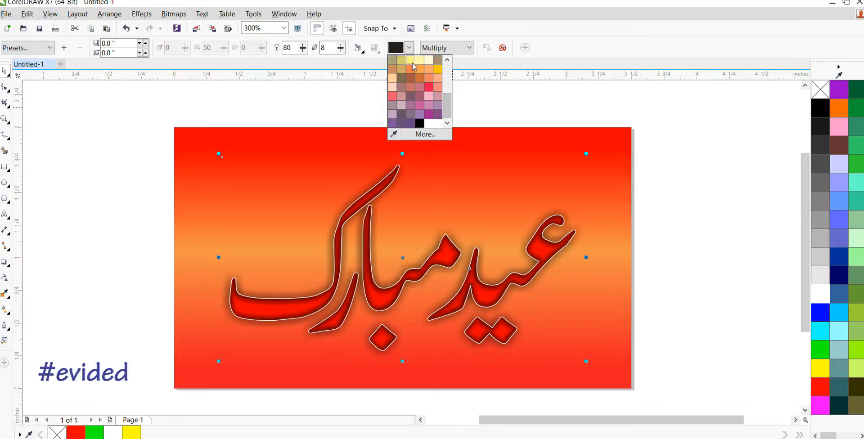
left_click(414, 67)
left_click(409, 47)
left_click_drag(448, 92, 449, 75)
left_click(428, 70)
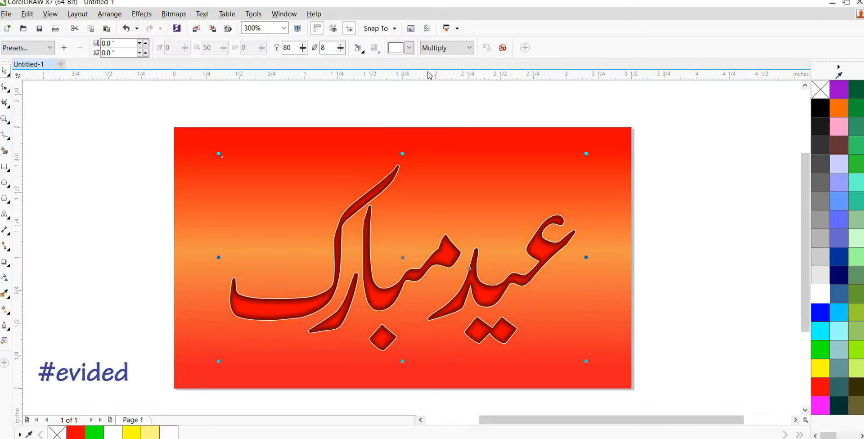
Change the calligraphy's drop shadow colour to black and deselect it.
left_click(409, 48)
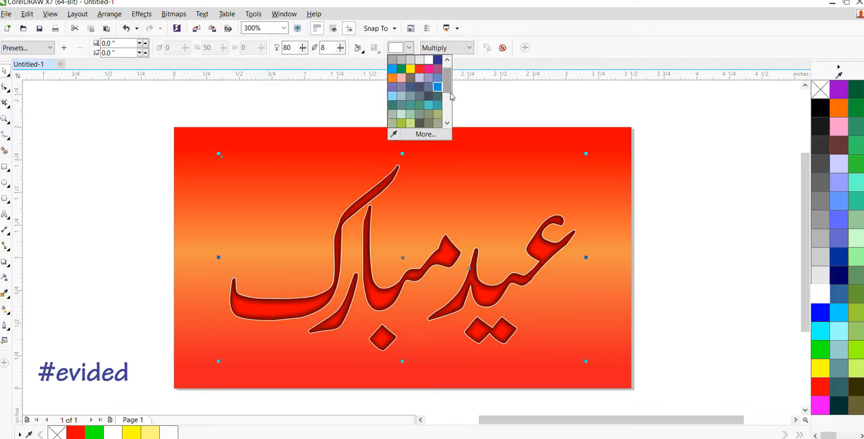
left_click_drag(451, 95, 458, 130)
left_click(420, 123)
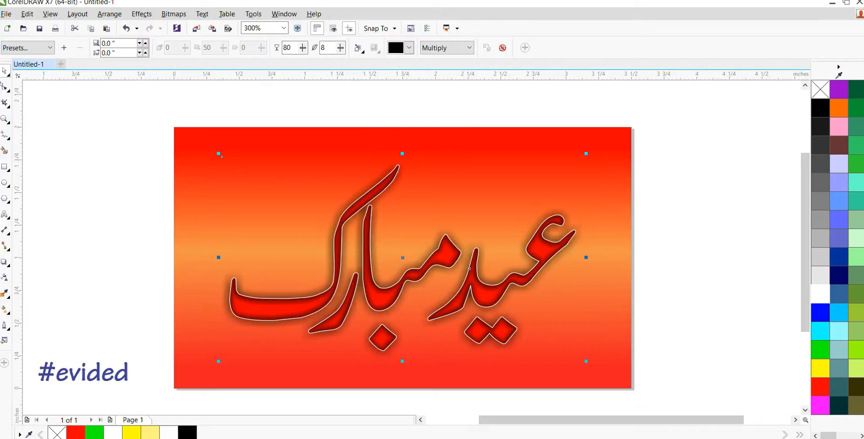
left_click(110, 136)
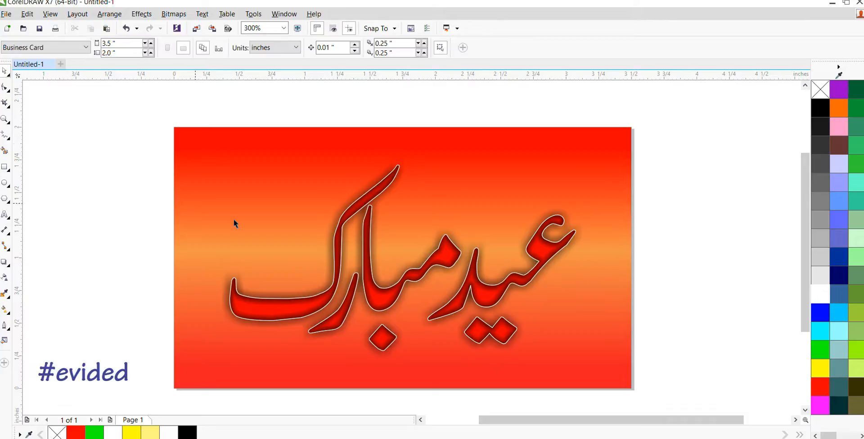
Examine the calligraphy's black drop shadow against the gradient card, both up close and with the whole card in view.
left_click(431, 284)
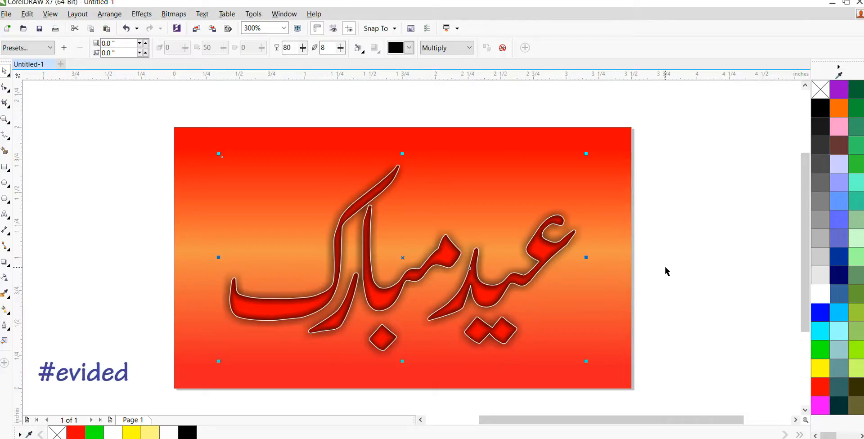
left_click(643, 250)
left_click(624, 246)
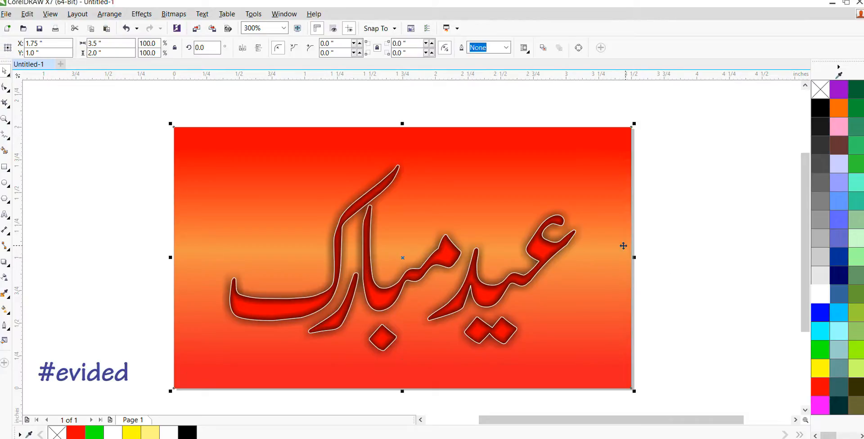
left_click(652, 229)
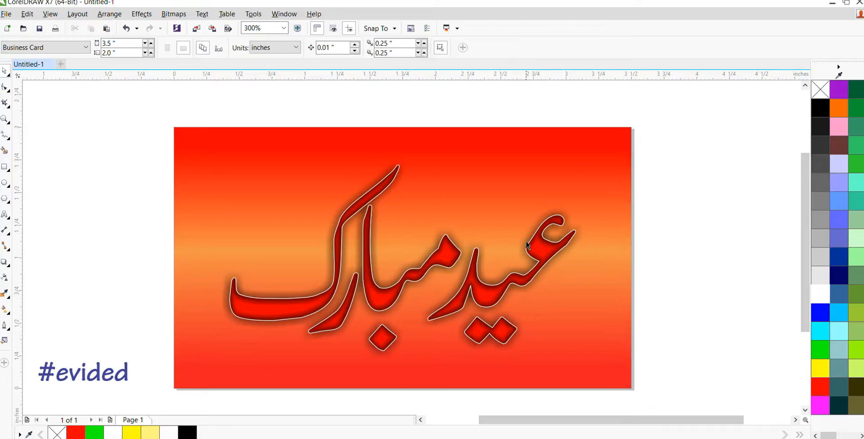
scroll(518, 297, "up", 2)
scroll(182, 273, "down", 2)
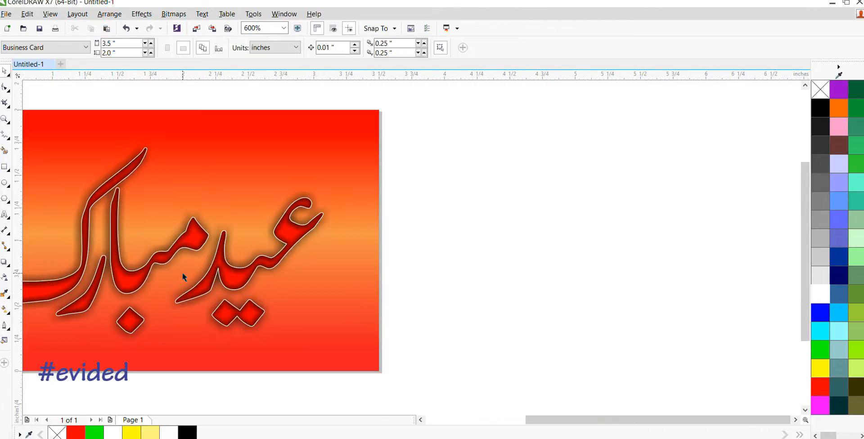
scroll(468, 280, "up", 1)
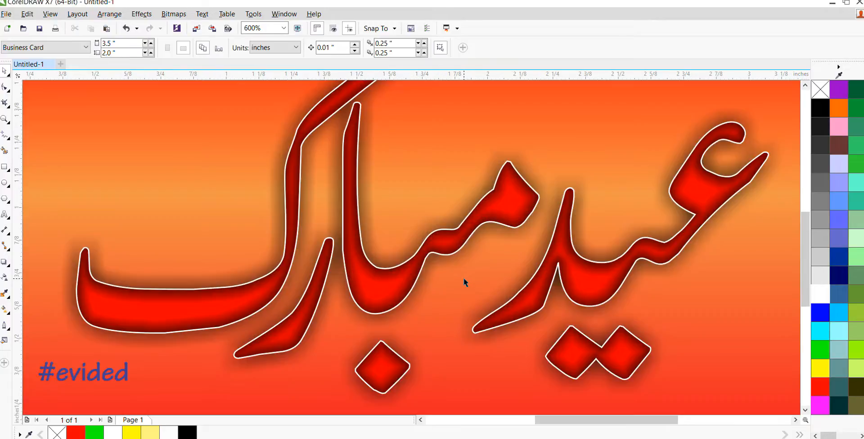
scroll(464, 277, "down", 1)
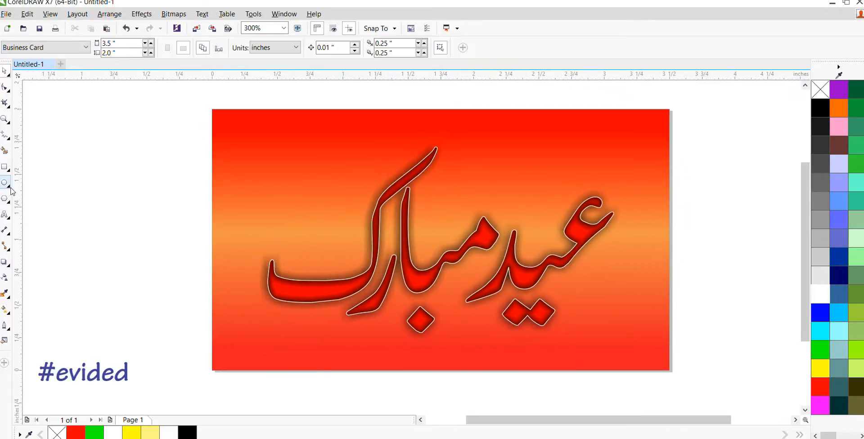
left_click(5, 119)
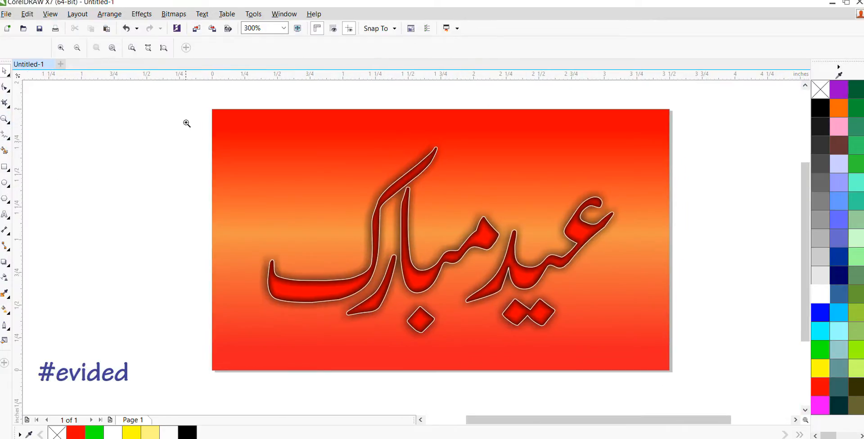
left_click_drag(202, 108, 678, 379)
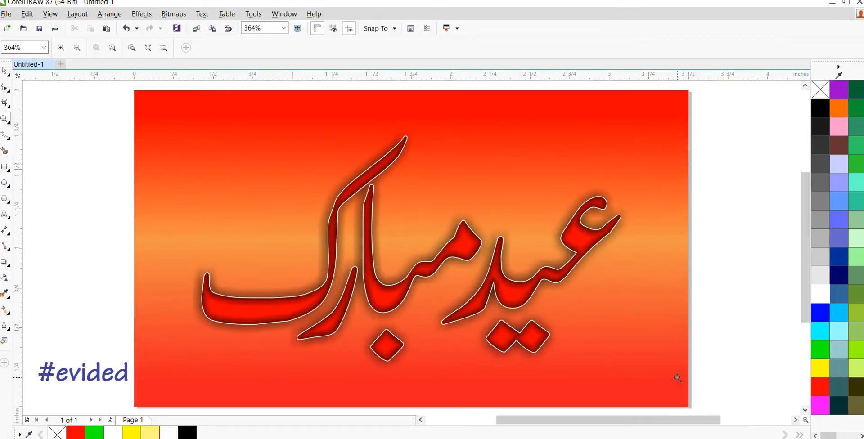
Select the calligraphy's drop shadow and set its feathering to 4.
left_click(5, 71)
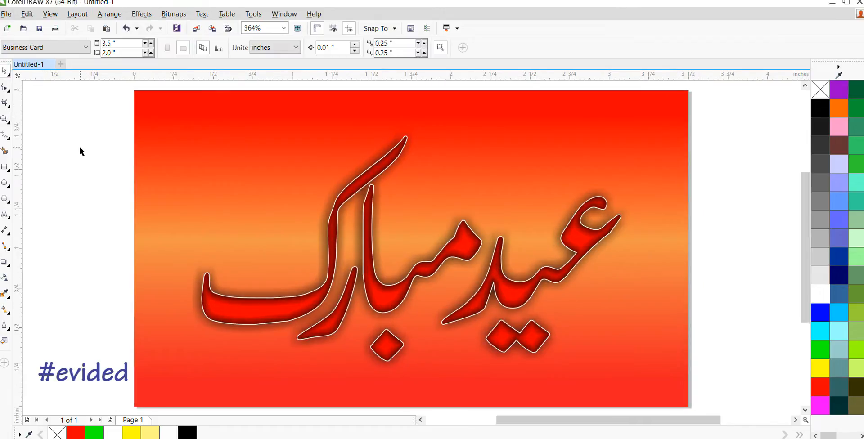
left_click(319, 251)
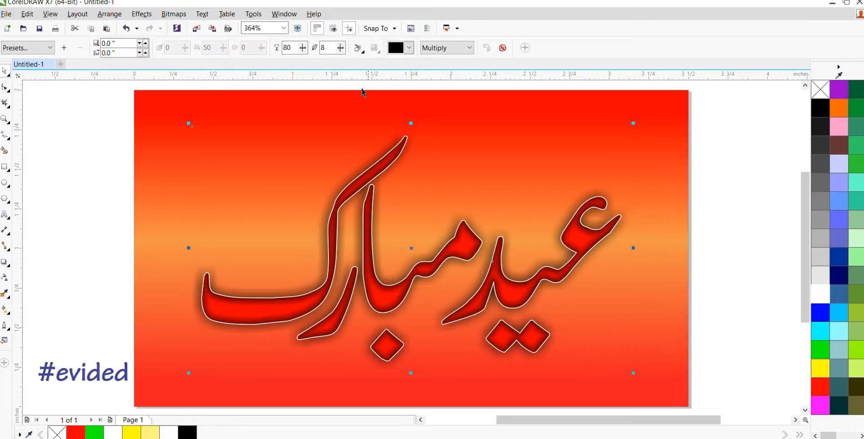
double_click(327, 48)
type("4")
key("Return")
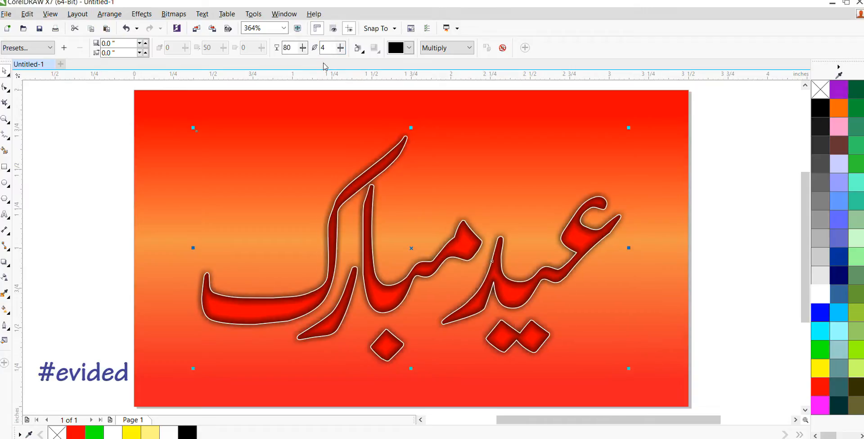
left_click(103, 110)
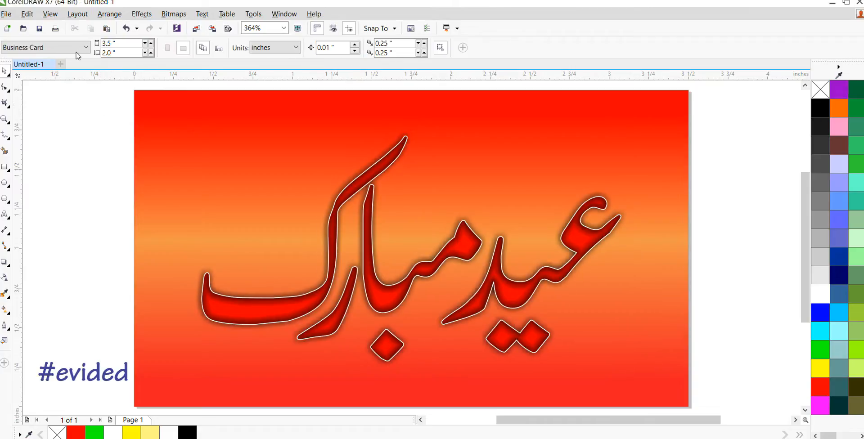
Thicken the calligraphy's white outline to 8 px and deselect it.
left_click(385, 290)
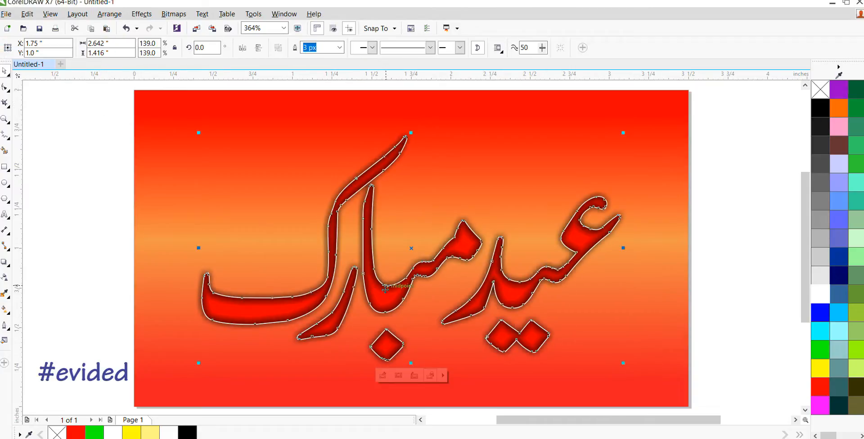
left_click(340, 47)
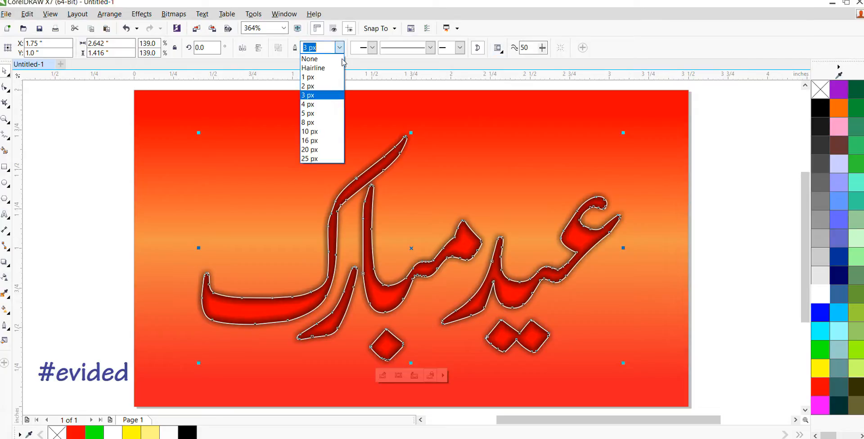
left_click(325, 123)
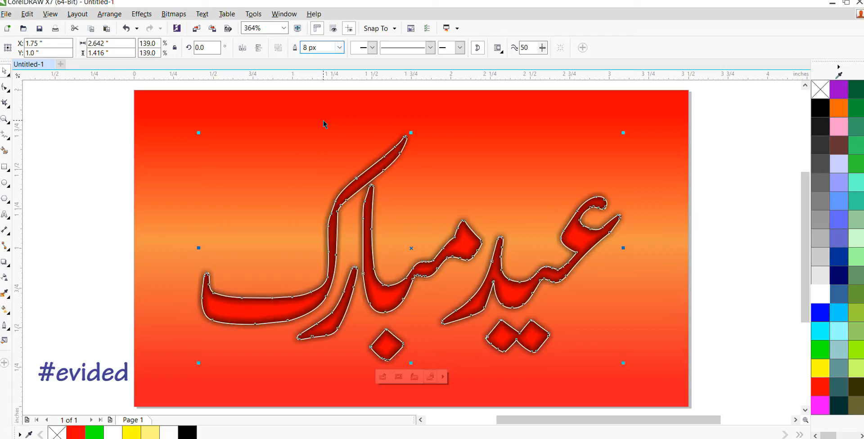
left_click(745, 194)
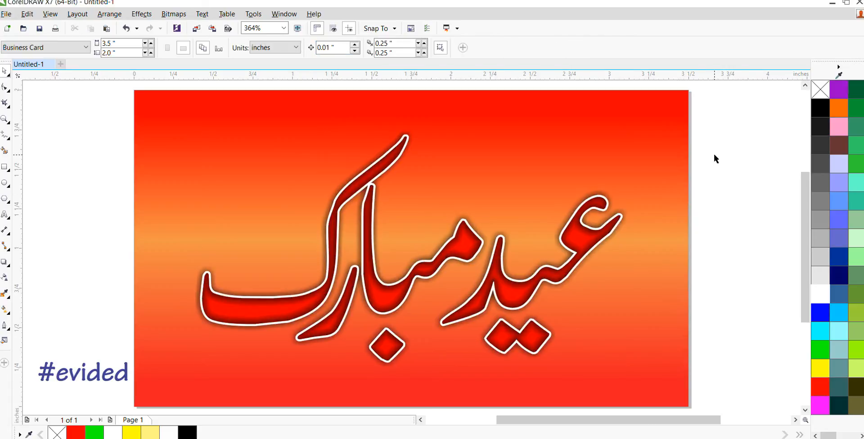